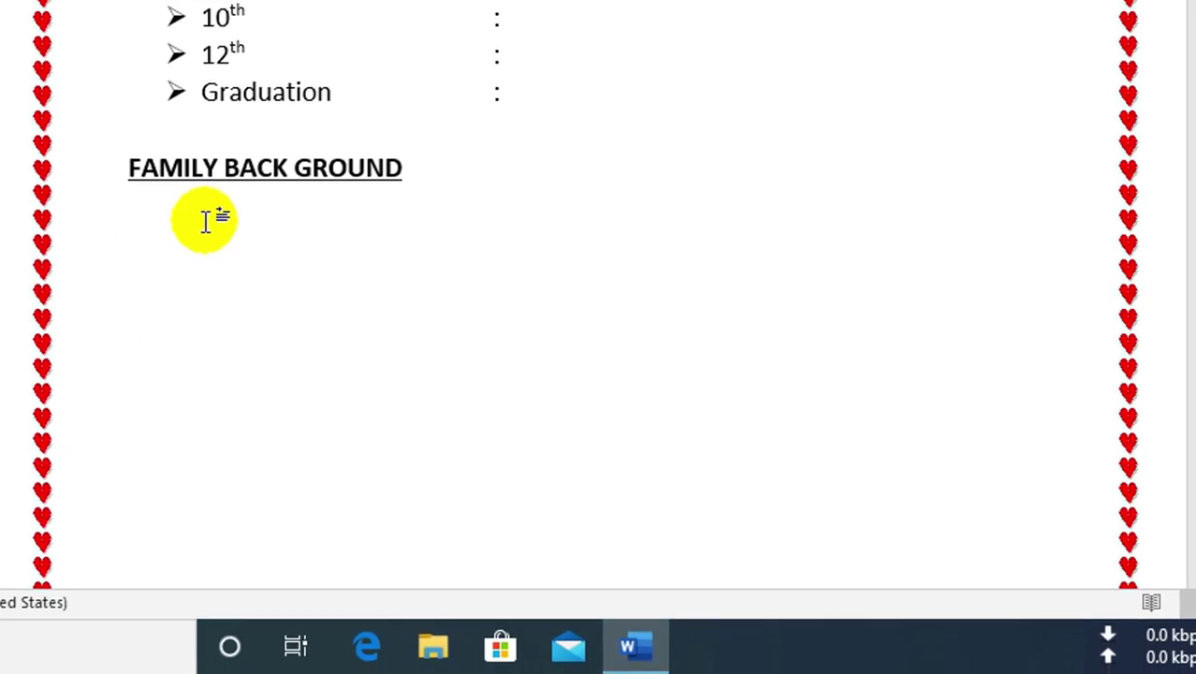
- Add a "Mother's Name" line under FAMILY BACK GROUND with an aligned colon and the mother's full name
type("Mother's Na")
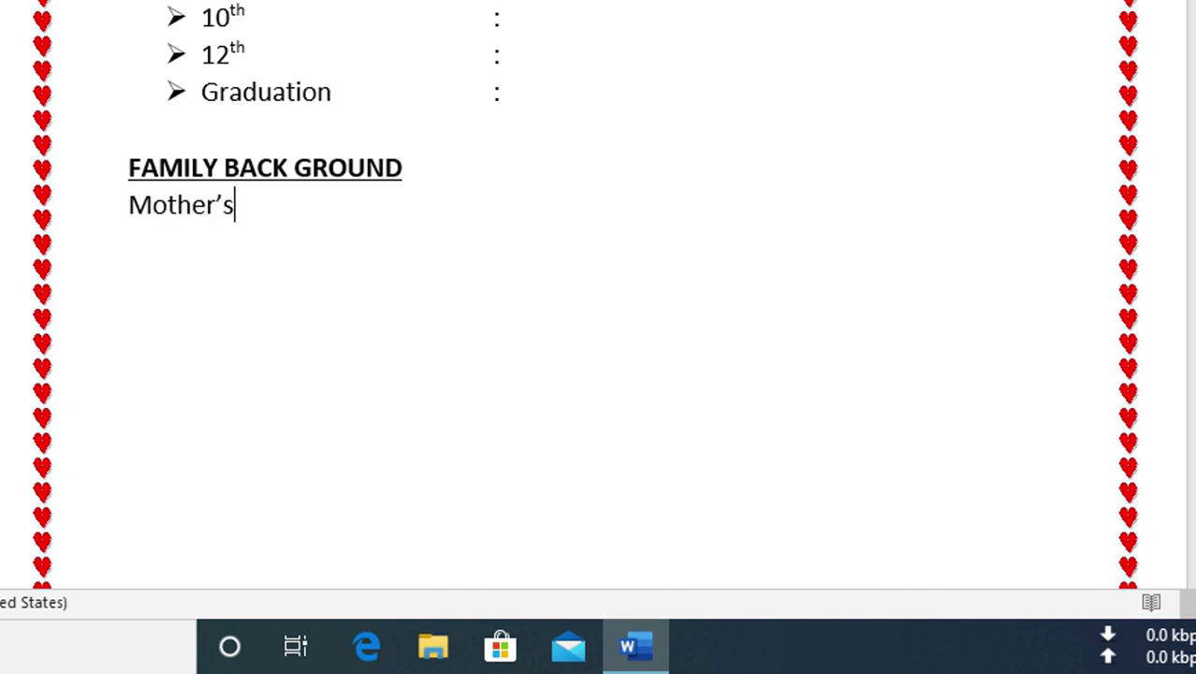
type("me")
key("Tab")
key("Tab")
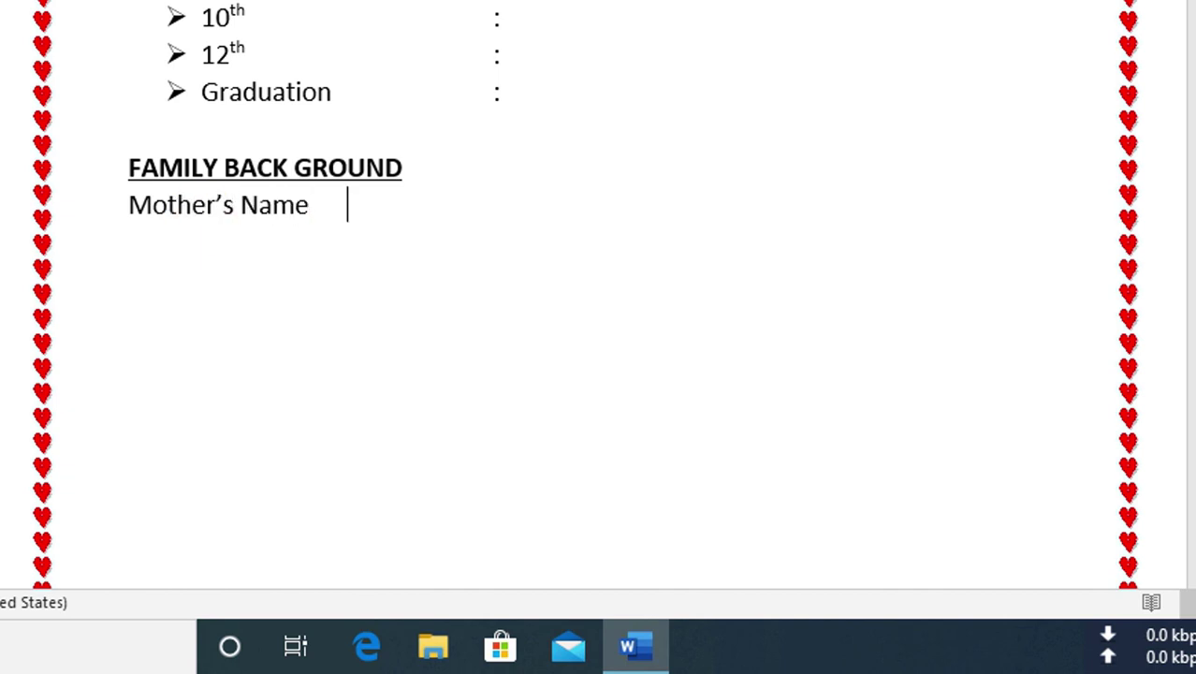
key("Tab")
type(":")
key("Tab")
type("Pqr M")
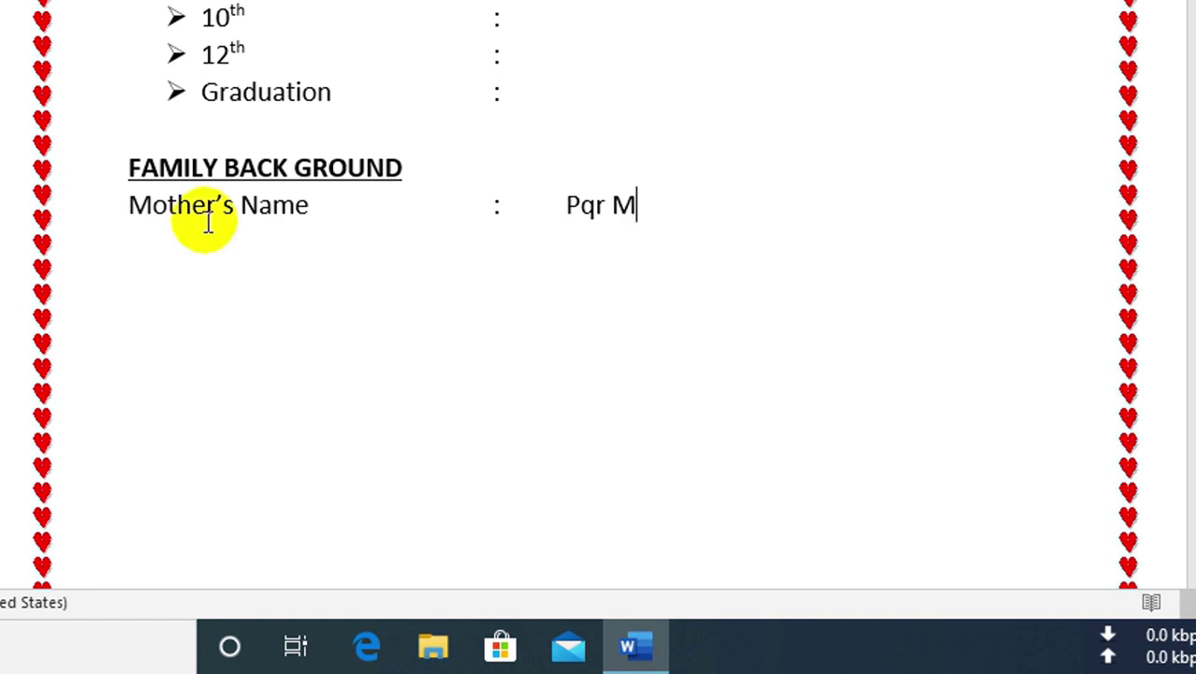
type("no")
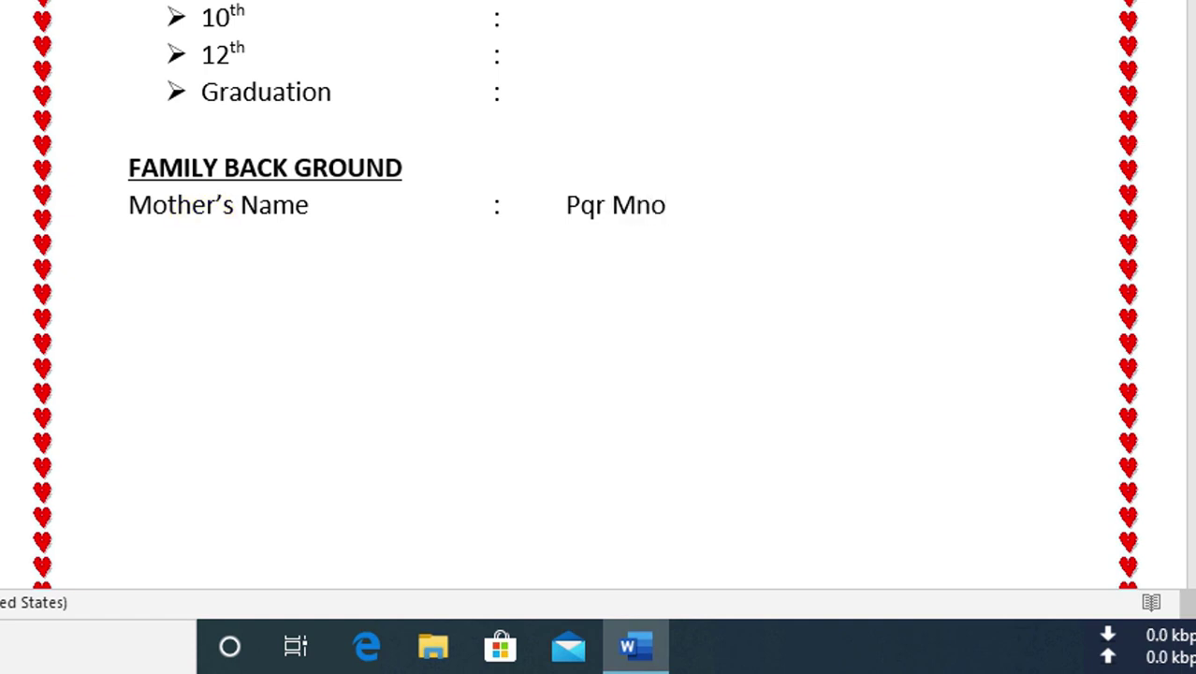
- Add a "Sister's Name" line below the mother's line with an aligned colon and the first sister's full name
key("Return")
type("Siste")
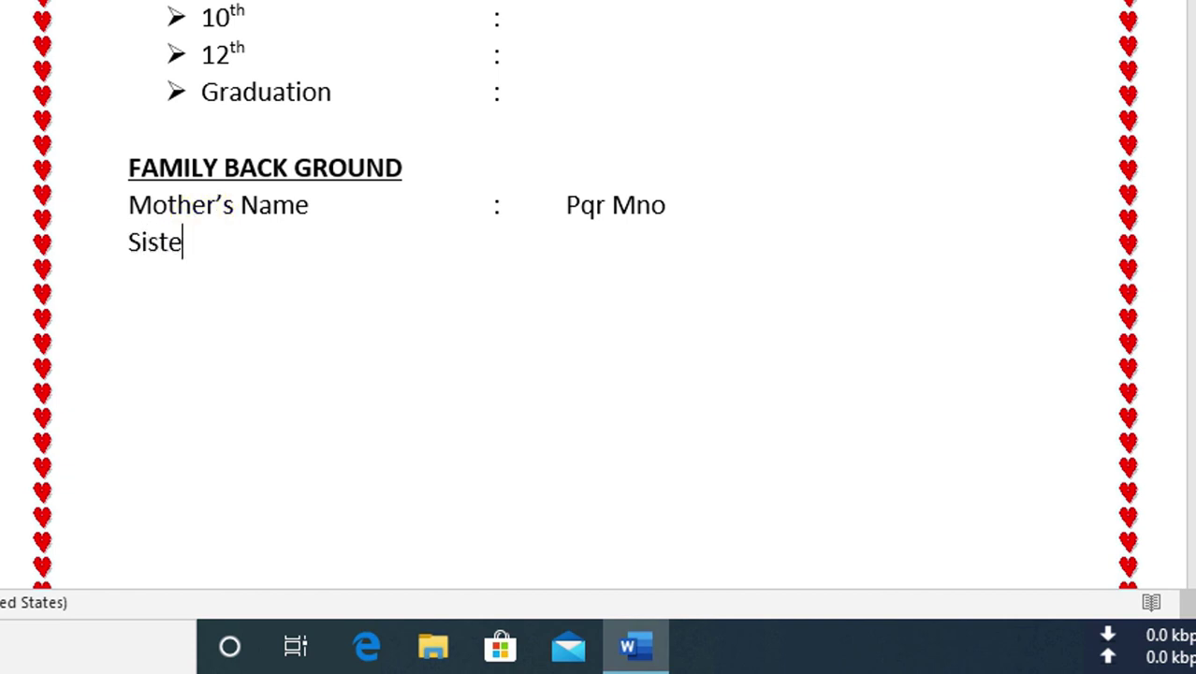
type("r's Name")
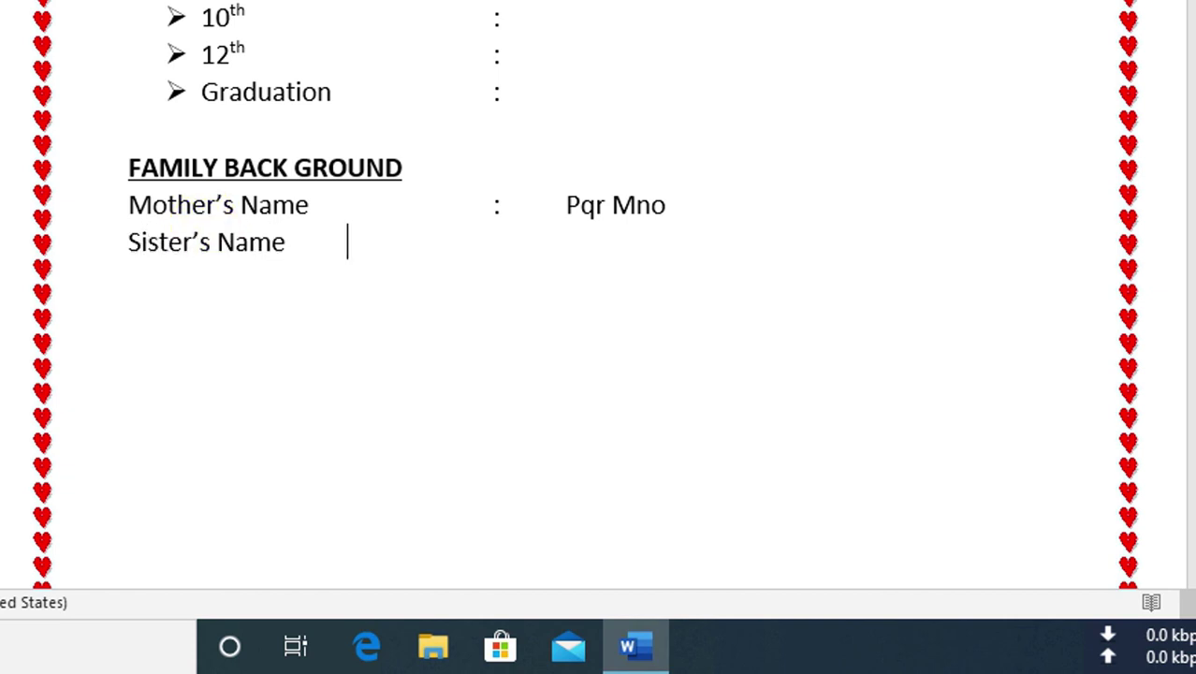
key("Tab")
key("Tab")
type(":")
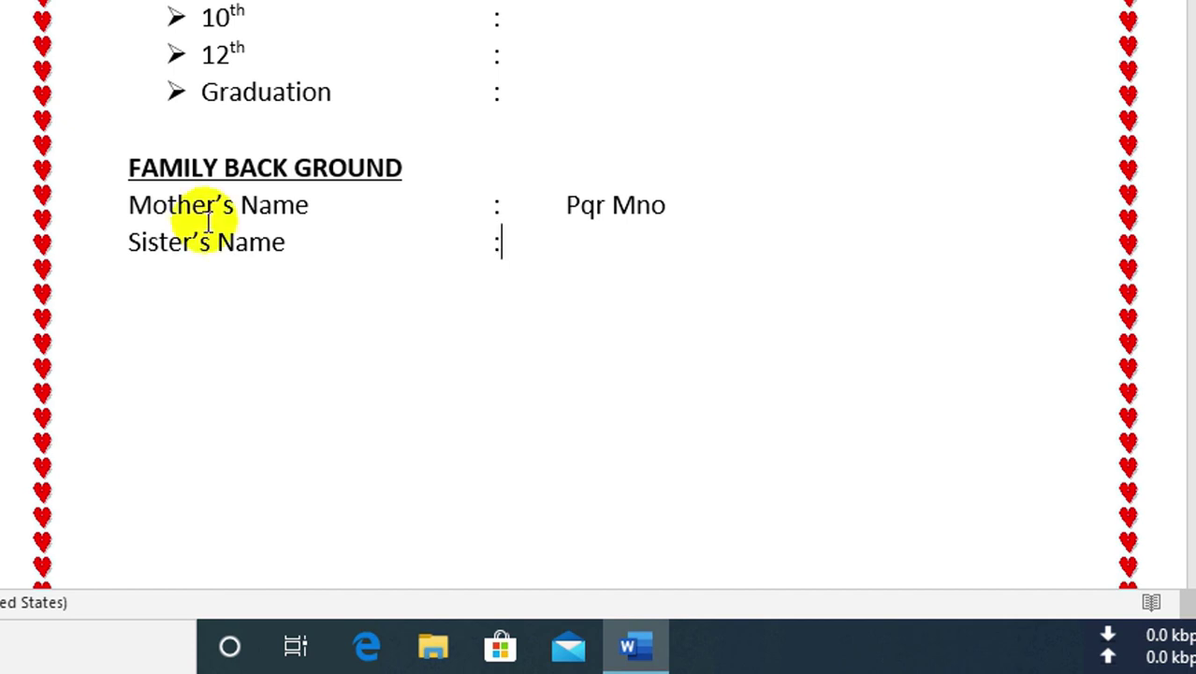
key("Tab")
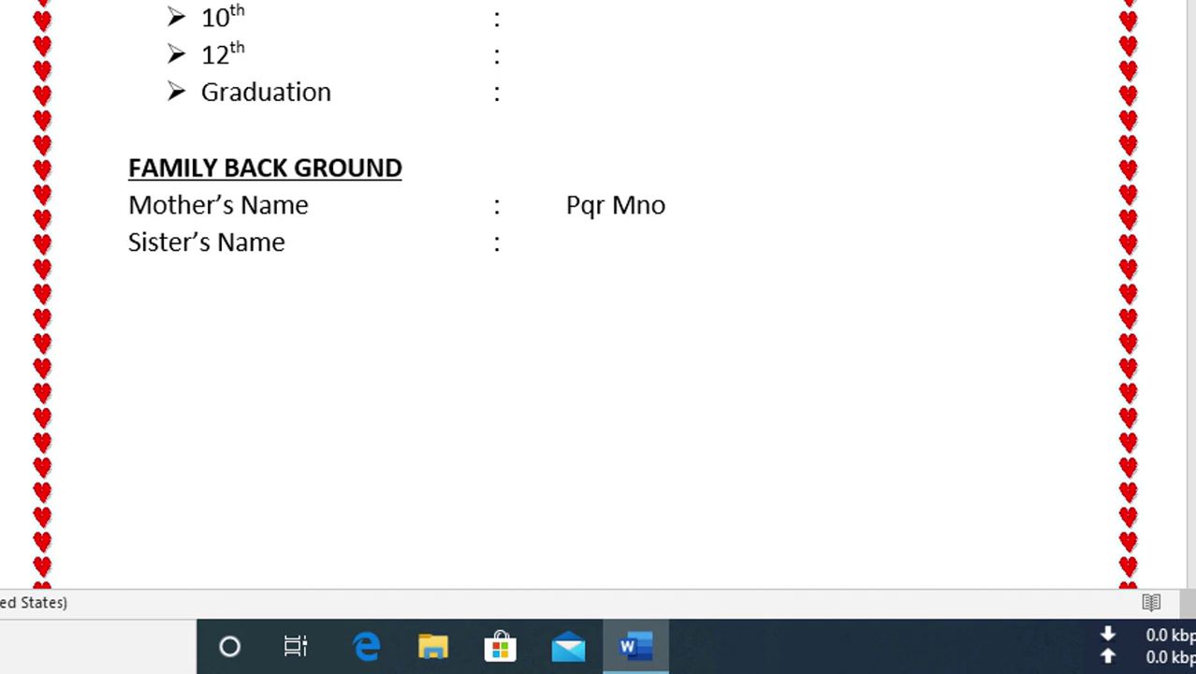
type("Hij Klm")
- Enter the second sister's full name on a new line, aligned beneath the first sister's name
key("Return")
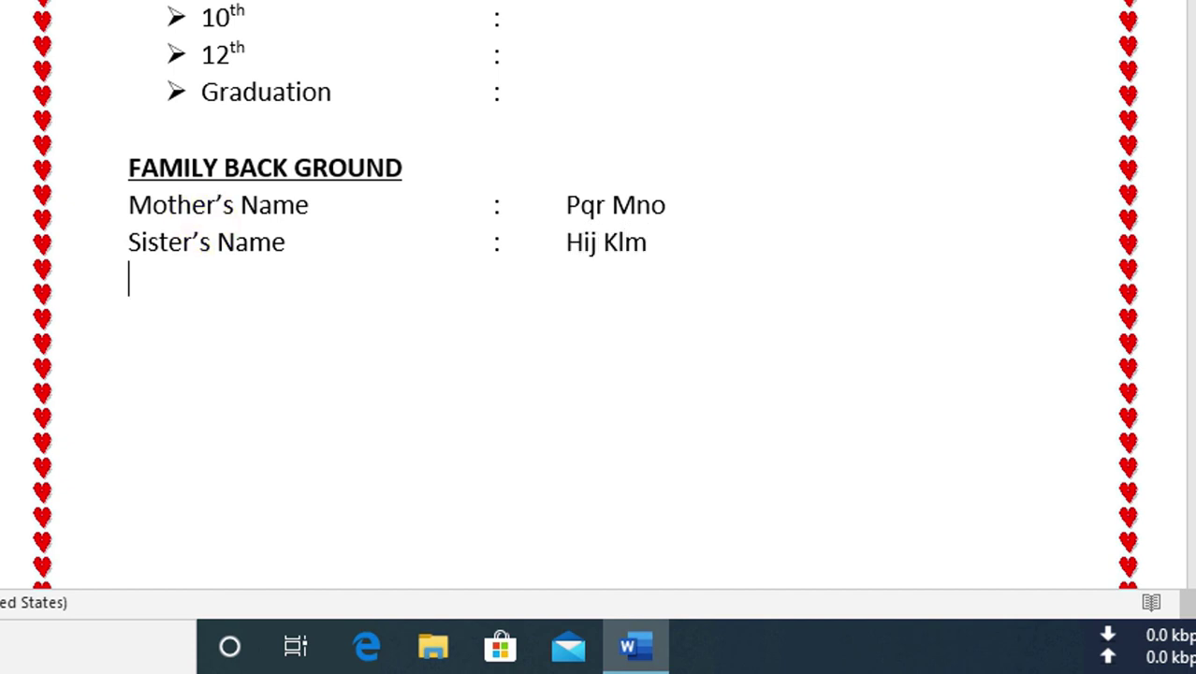
key("Tab")
key("Tab")
key("Tab")
key("Tab")
key("Tab")
key("Tab")
type("Rst Uvw")
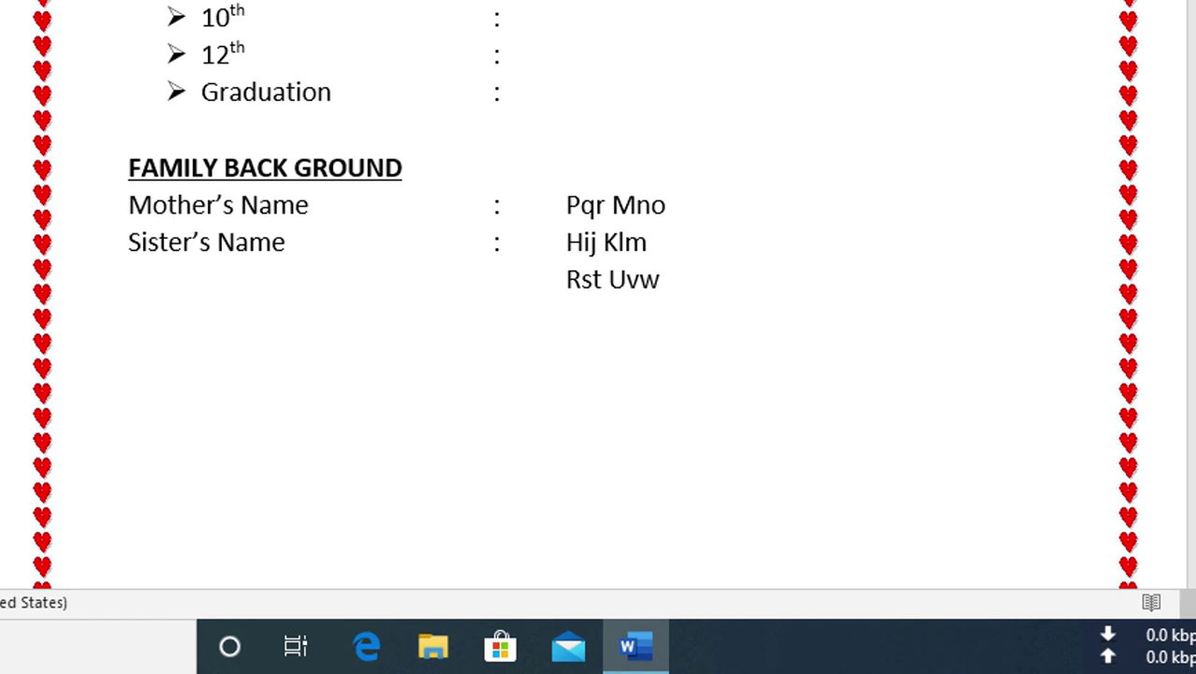
- Add a "Brother's Name" line below the sisters' names with an aligned colon and the first brother's full name
key("Return")
type("Brother's Name")
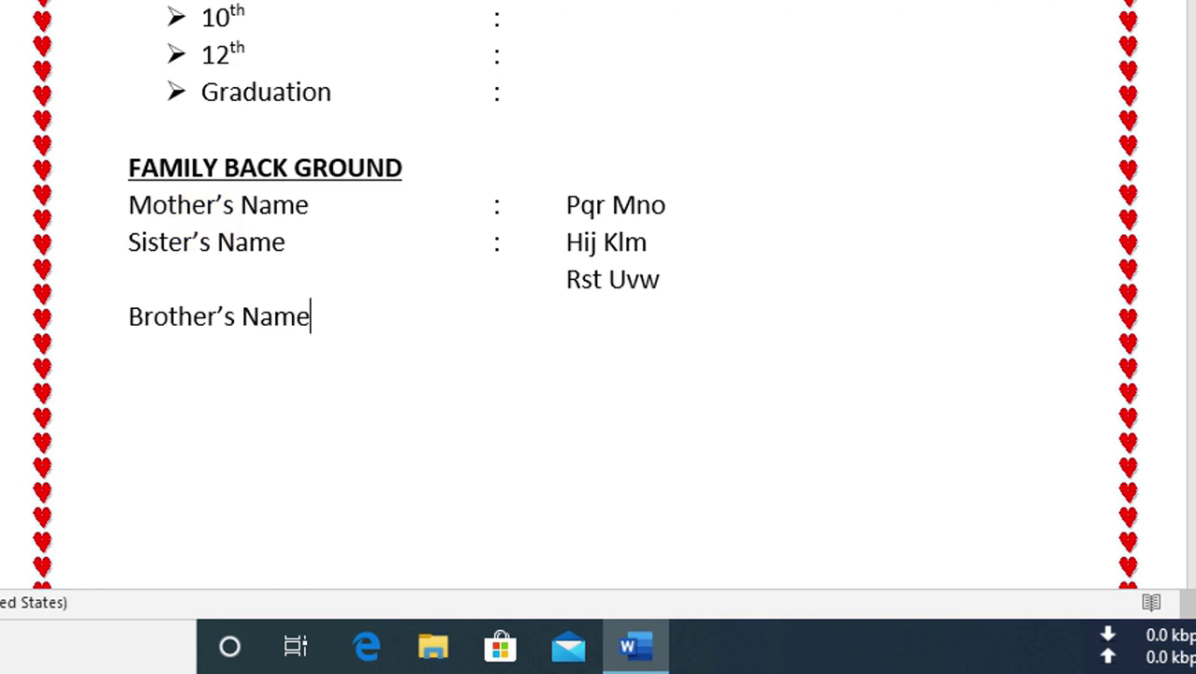
key("Tab")
key("Tab")
type(":")
key("Tab")
type("Klm ")
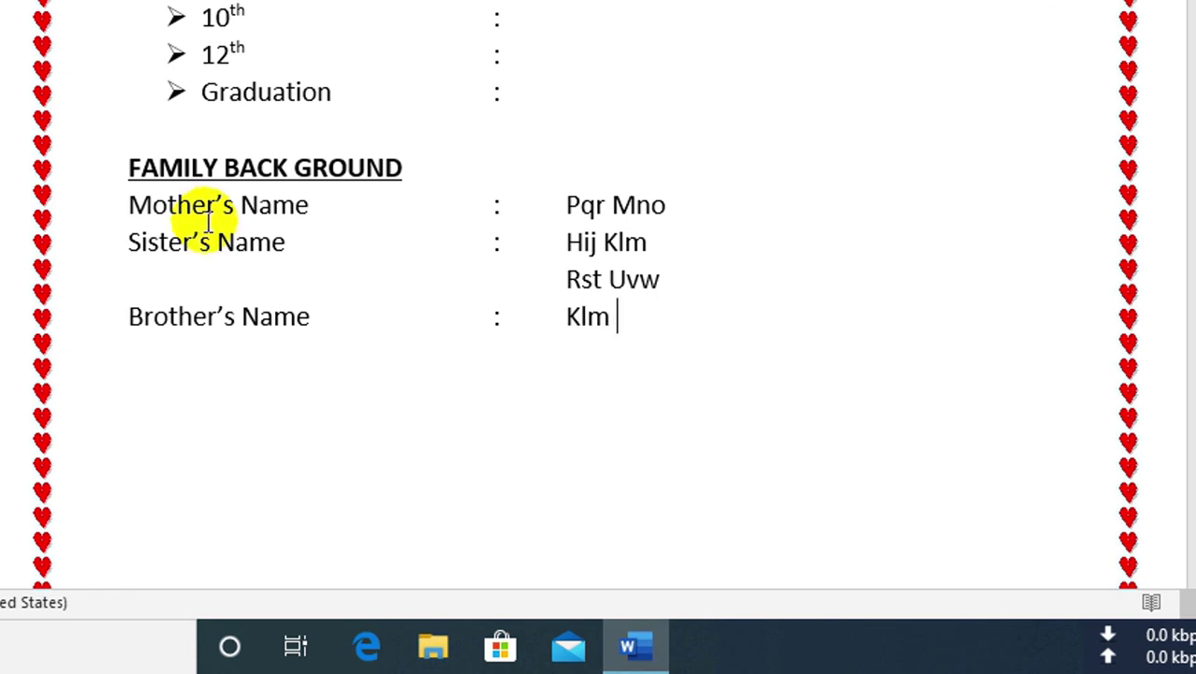
type("Efg")
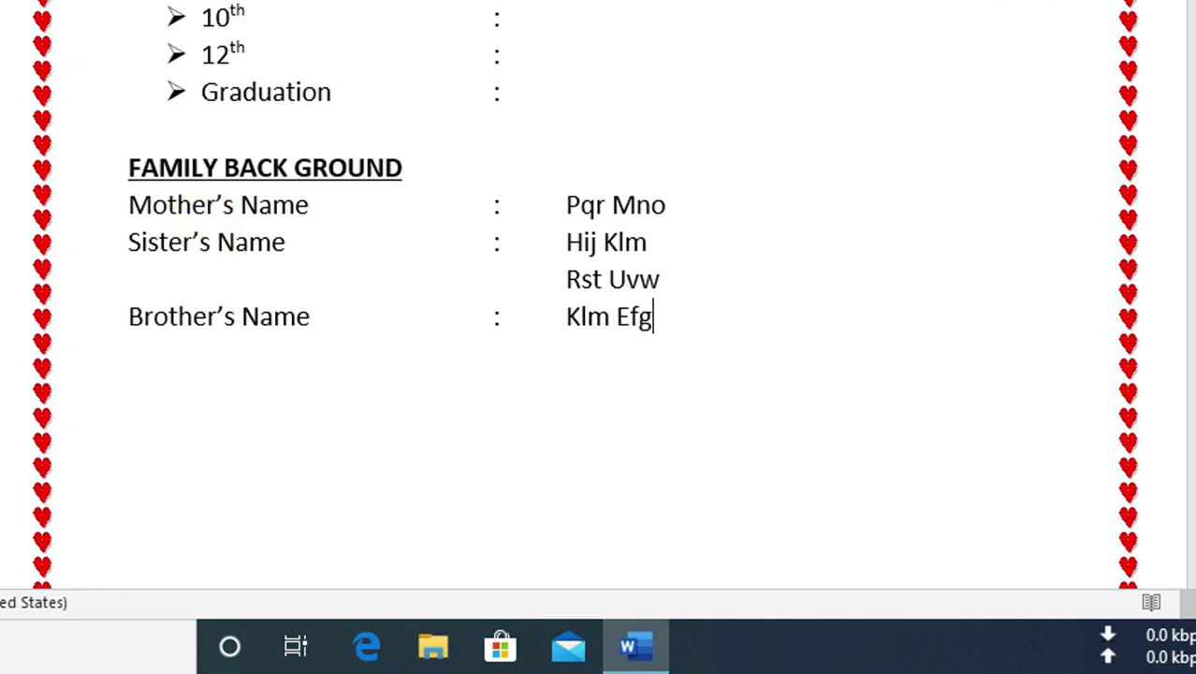
- Enter the second brother's full name on a new line, aligned beneath the first brother's name
key("Return")
key("Tab")
key("Tab")
key("Tab")
key("Tab")
key("Tab")
key("Tab")
type("Cde I")
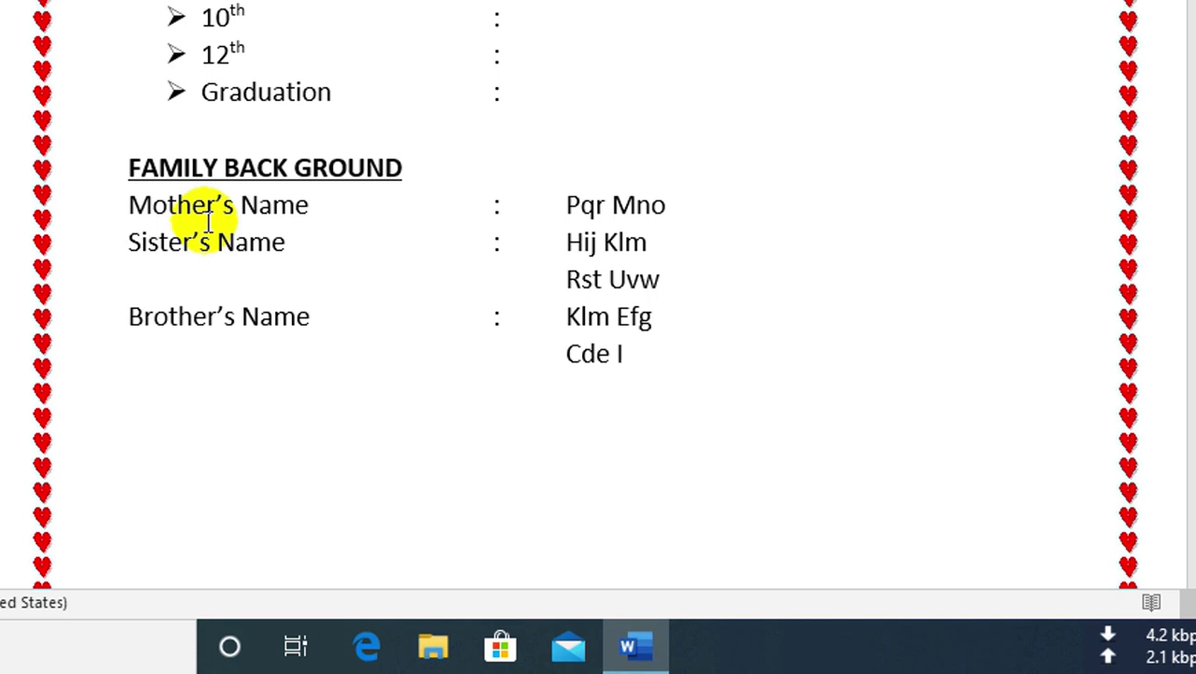
type("jk")
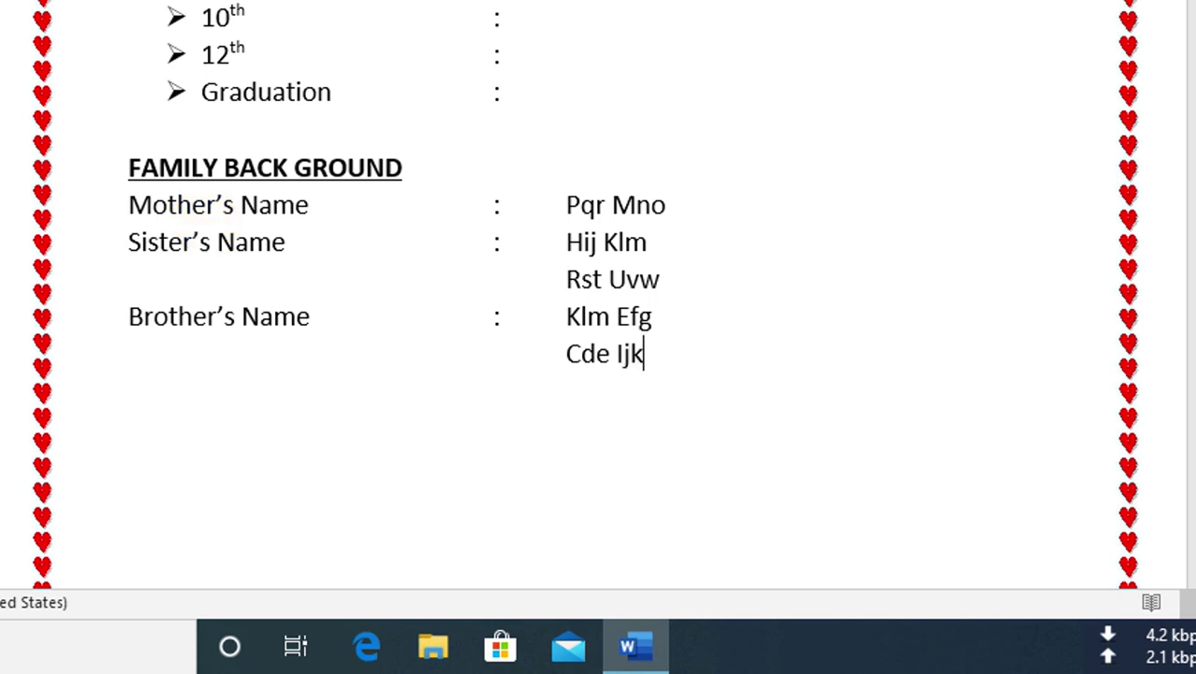
- Add the heading PERMANENT ADDRESS below the brothers' names and make it bold and underlined
key("Return")
type("P")
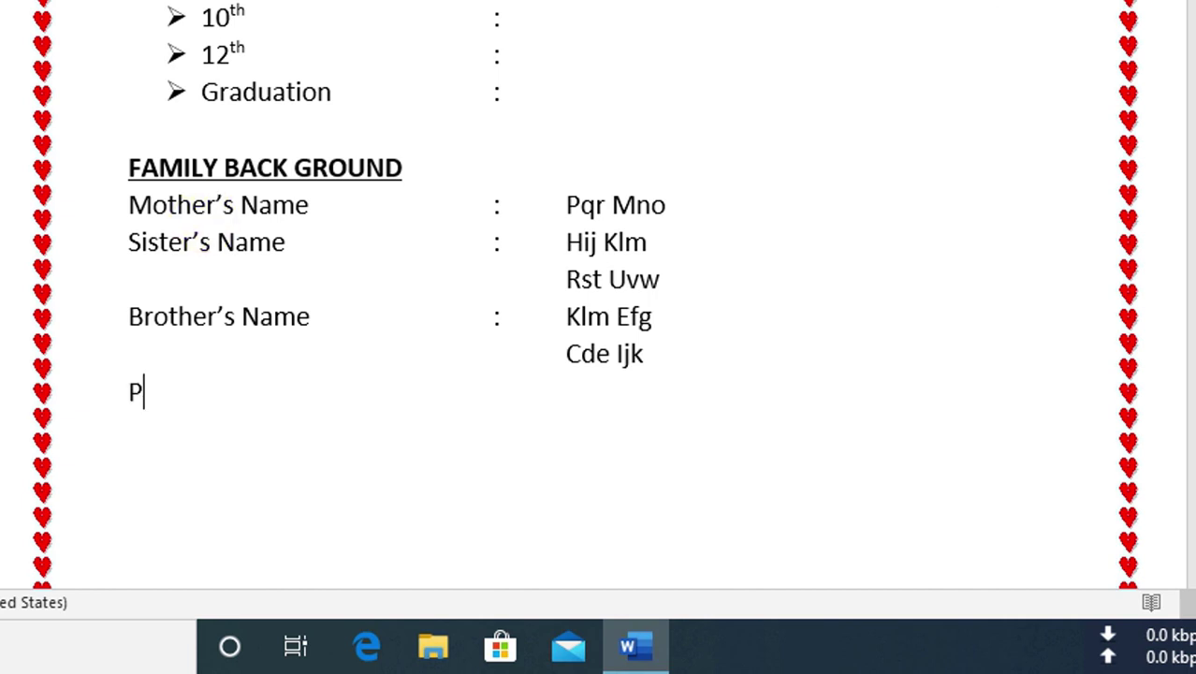
type("ERMANENT ADDRESS")
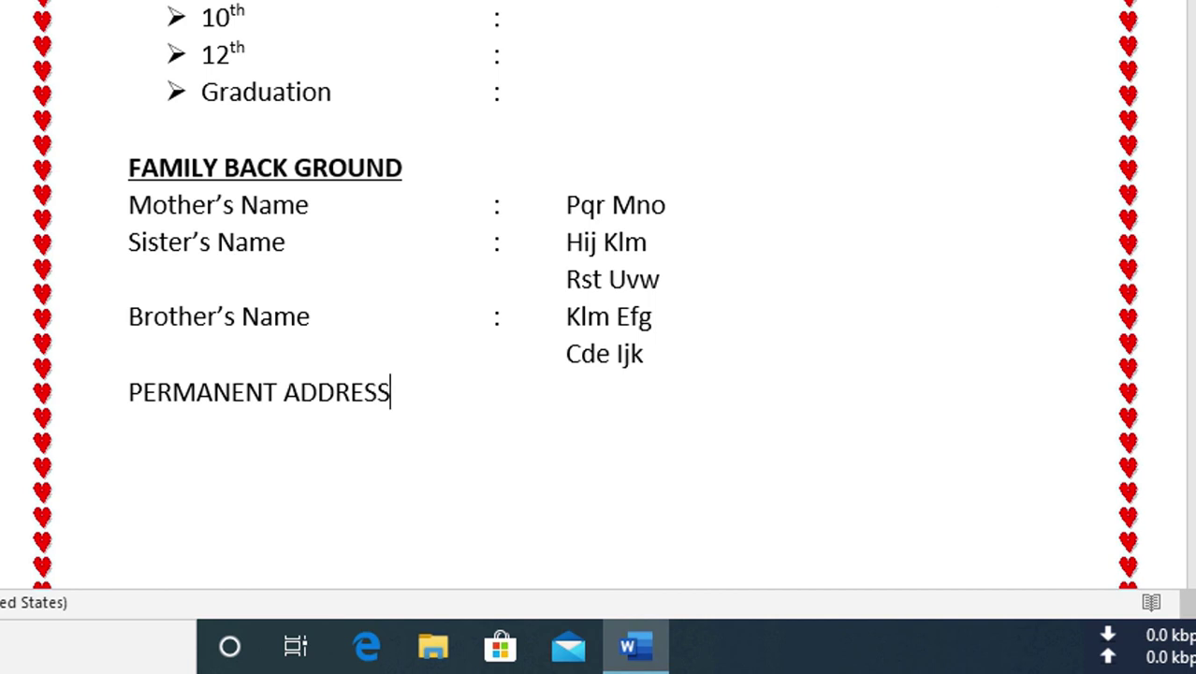
key("shift+Left")
key("shift+Left")
key("shift+Left")
key("shift+Left")
key("shift+Left")
key("shift+Left")
key("shift+Left")
key("shift+Left")
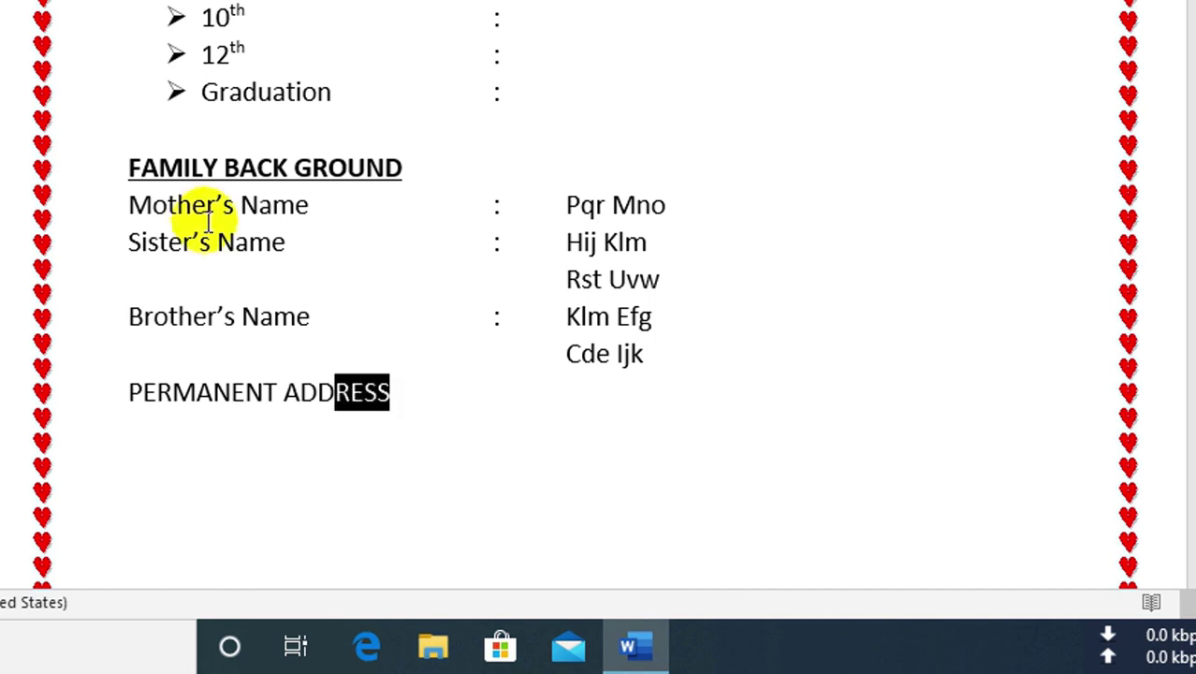
key("shift+Left")
key("shift+Left")
key("shift+Left")
key("shift+Left")
key("shift+Left")
key("shift+Left")
key("shift+Left")
key("shift+Left")
key("shift+Left")
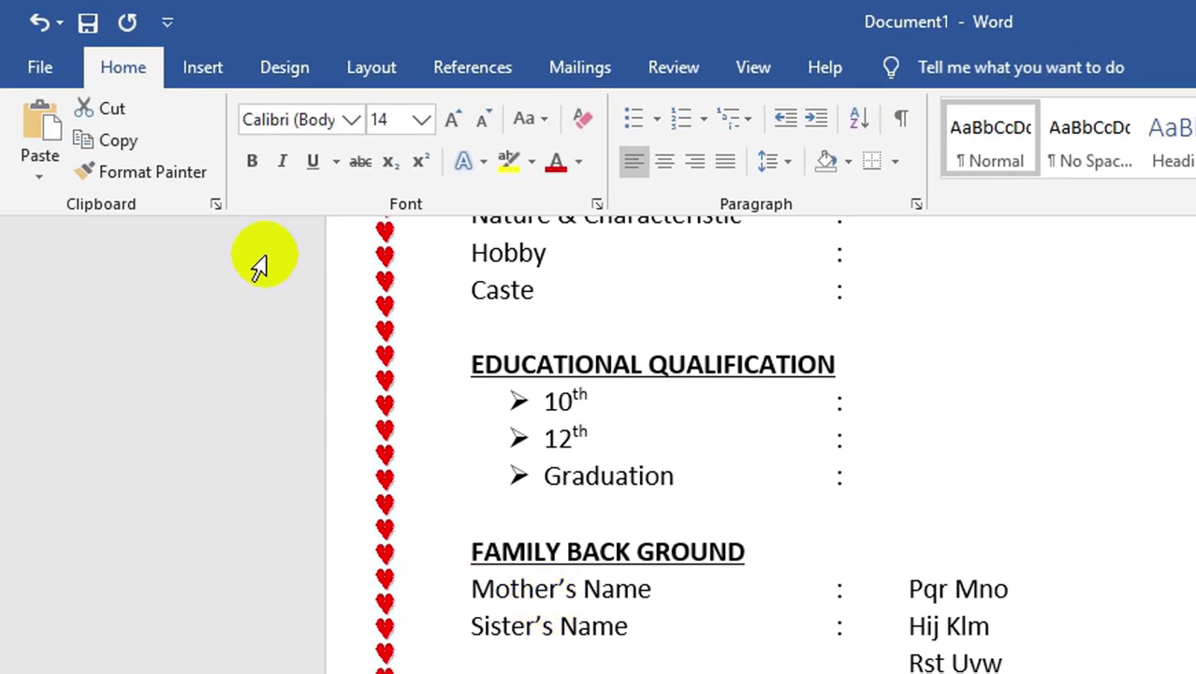
left_click(315, 161)
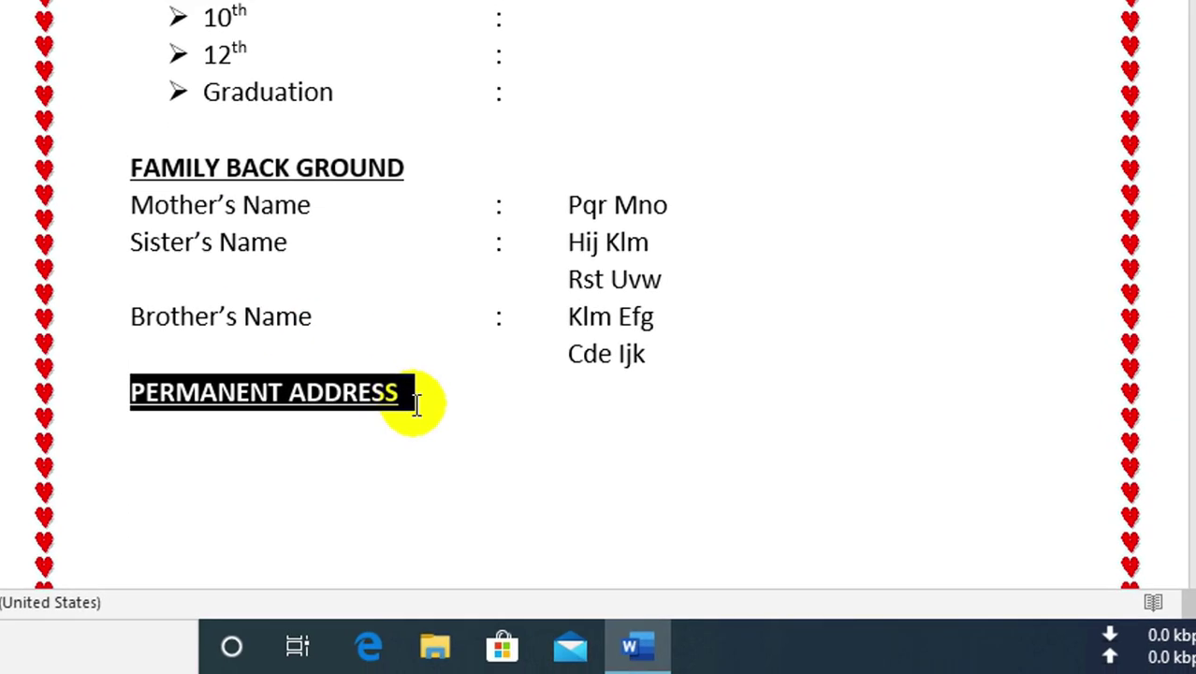
- Turn off underlining after the PERMANENT ADDRESS heading and add a colon aligned with those above, leaving the address blank
left_click(424, 397)
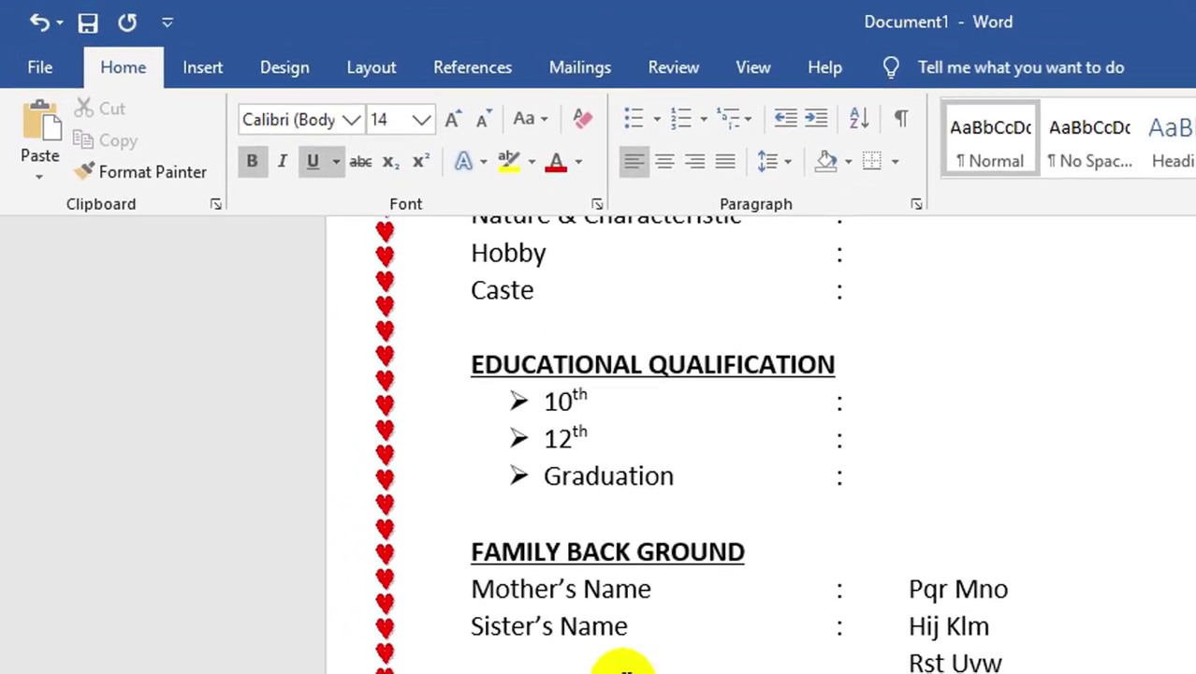
left_click(316, 161)
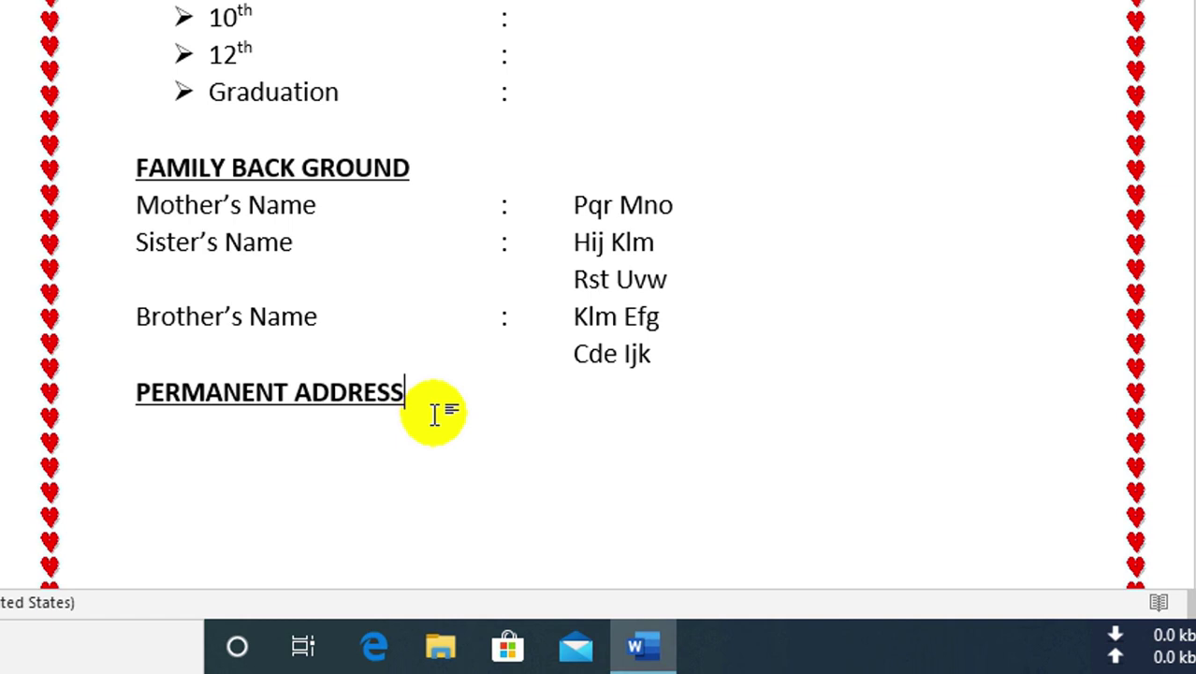
key("Tab")
type(":")
key("Tab")
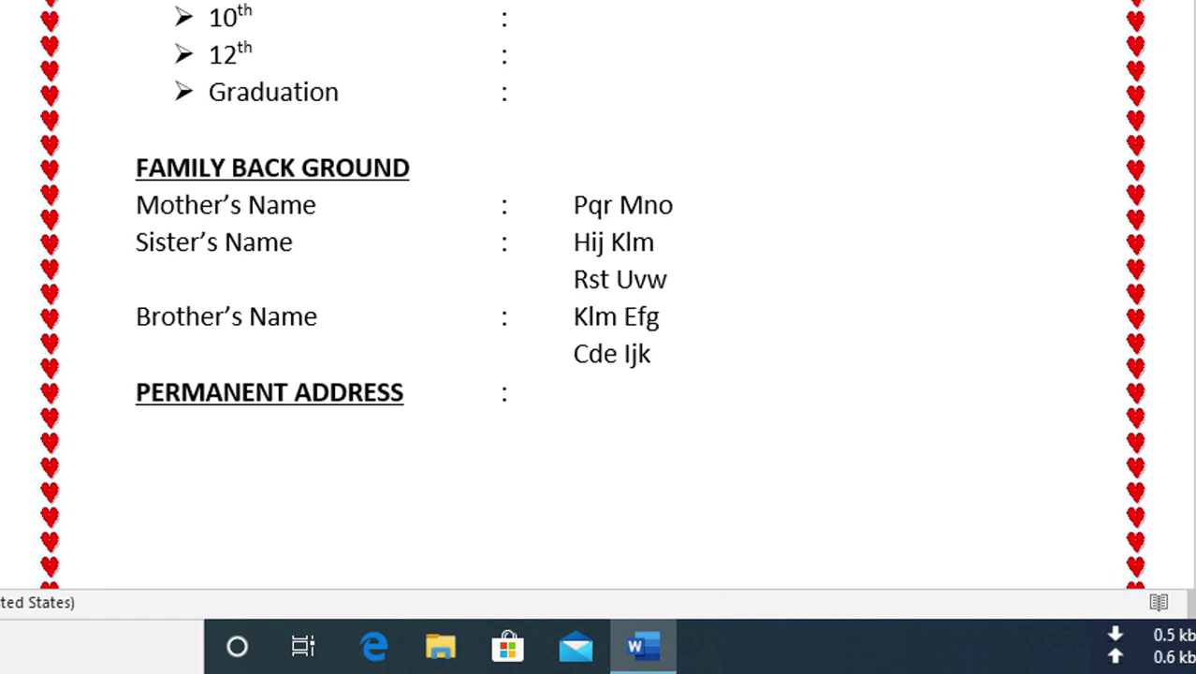
- Add the heading CONTACT NUMBER one blank line below PERMANENT ADDRESS and make it bold and underlined
key("Return")
type("CONTACT NUMBER")
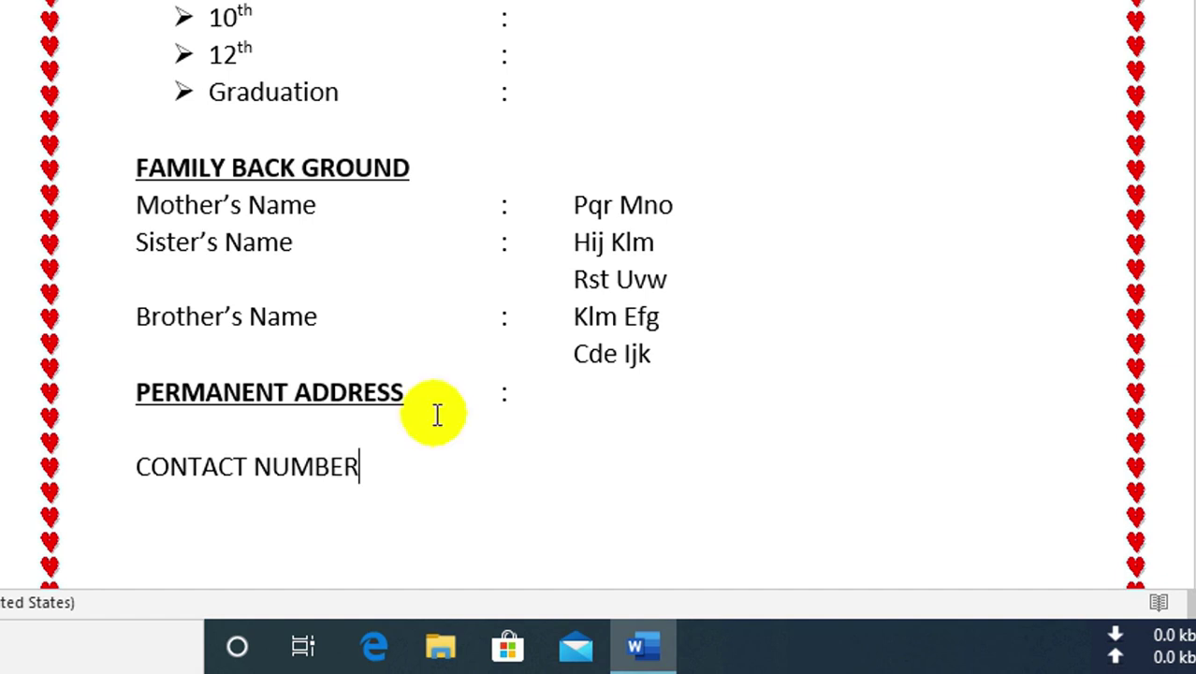
key("shift+Left")
key("shift+Left")
key("shift+Left")
key("shift+Left")
key("shift+Left")
key("shift+Left")
key("shift+Left")
key("shift+Left")
key("shift+Left")
key("shift+Left")
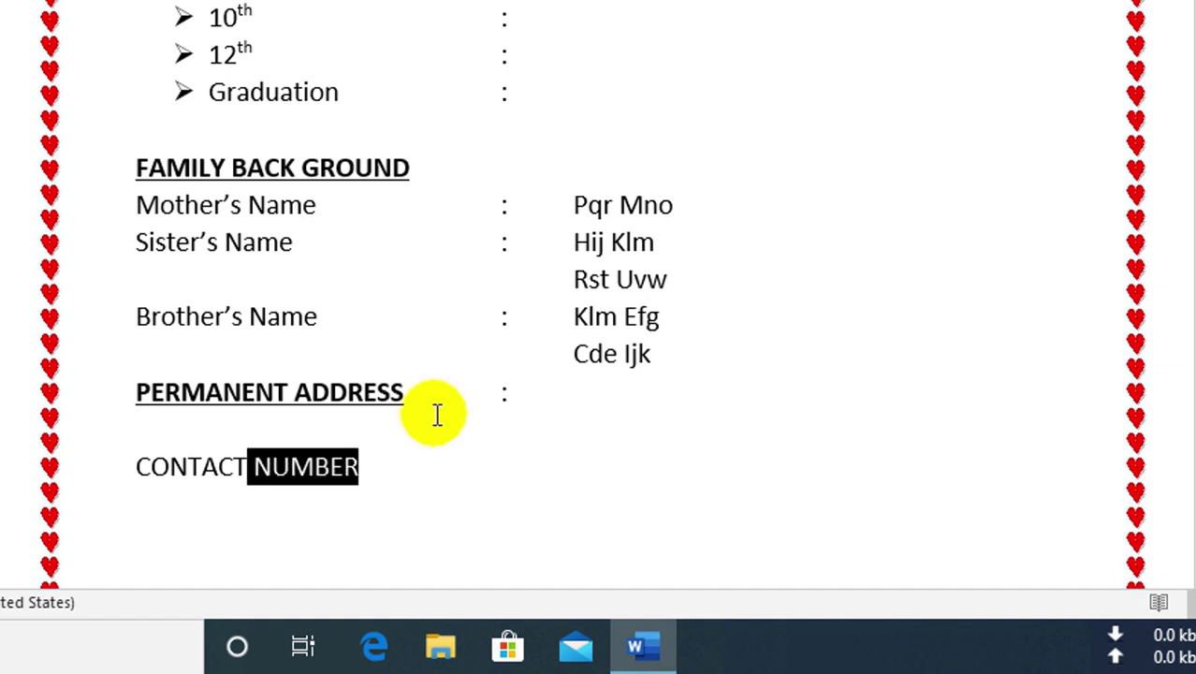
key("shift+Left")
key("shift+Left")
key("shift+Left")
key("shift+Left")
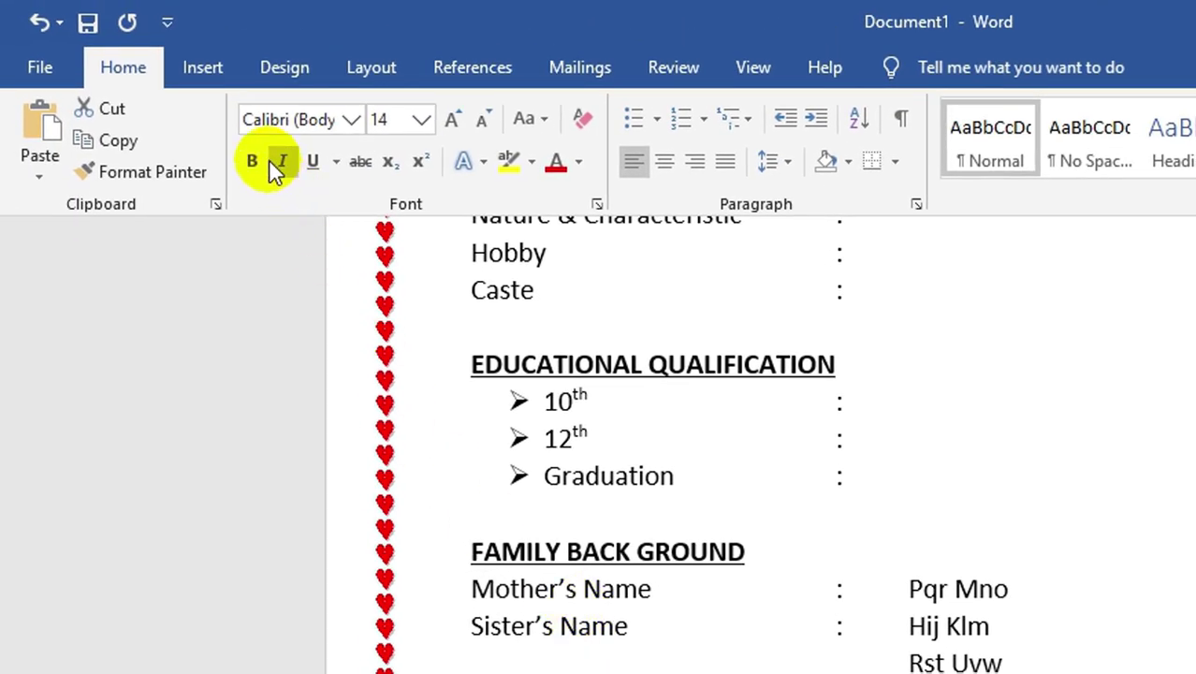
left_click(251, 155)
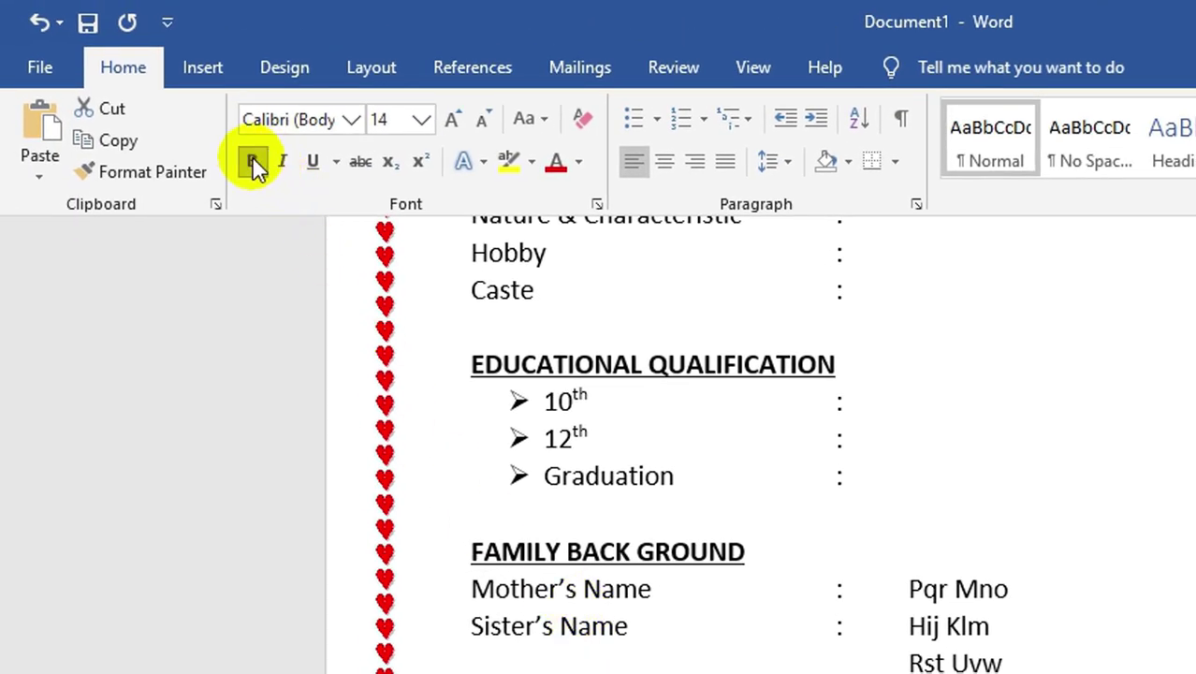
left_click(313, 169)
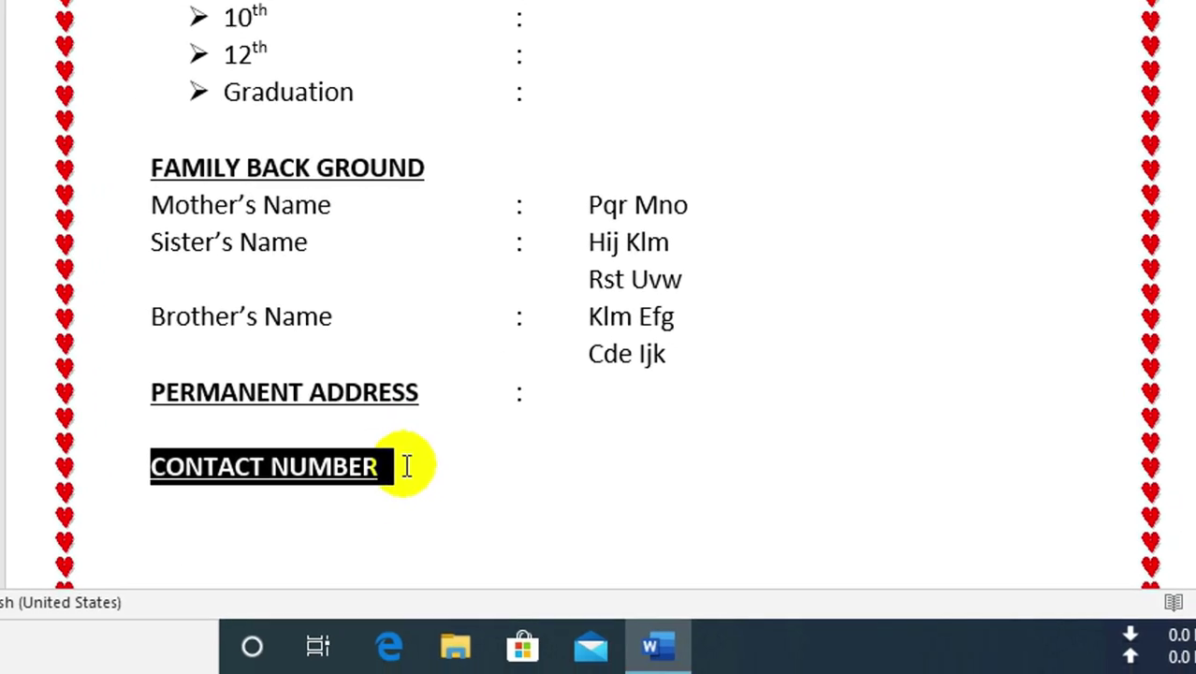
- Turn off underlining after the CONTACT NUMBER heading and add a colon aligned with those above
left_click(406, 467)
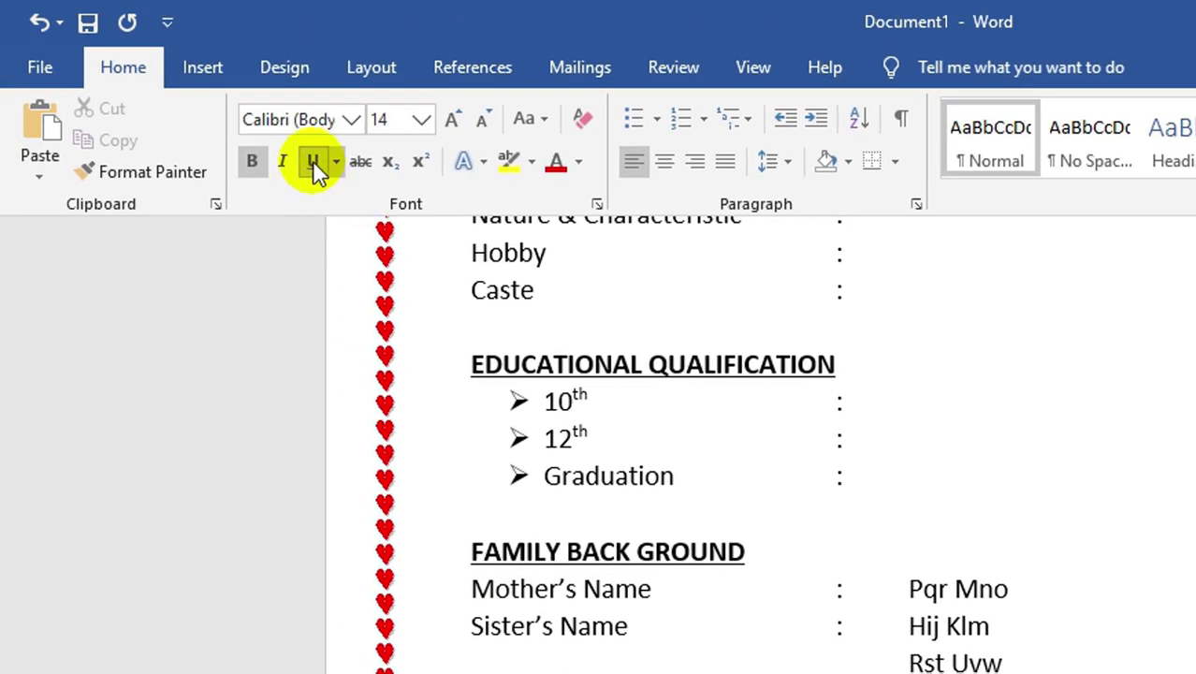
left_click(313, 164)
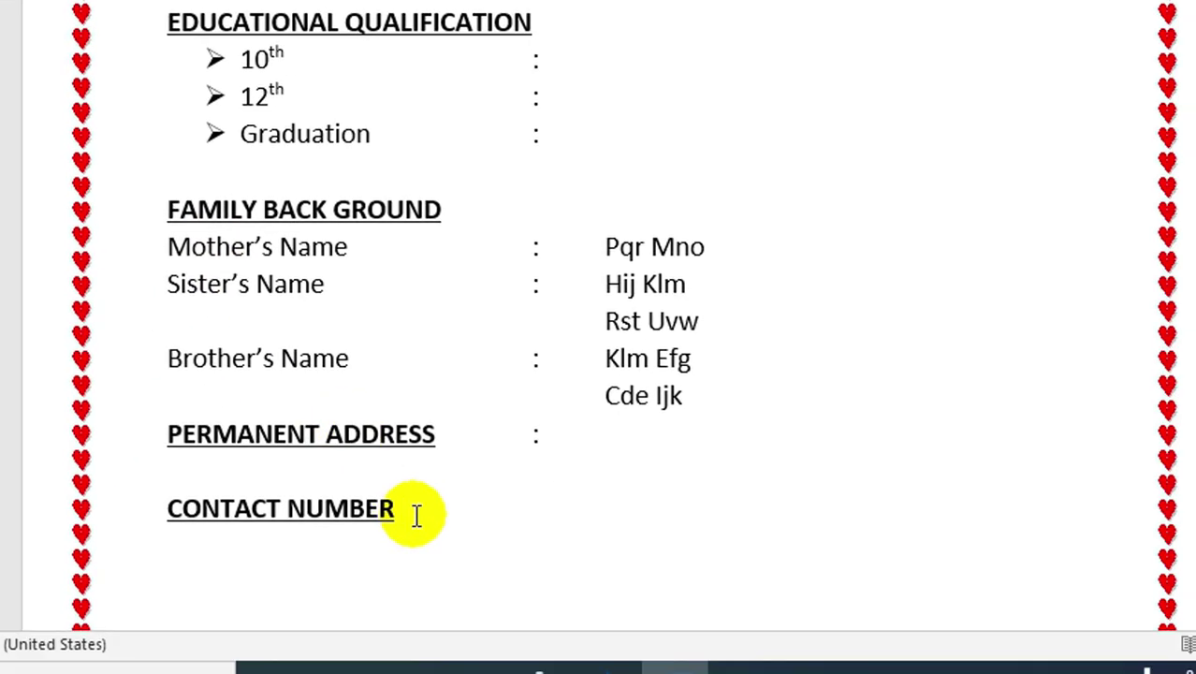
key("Tab")
key("Tab")
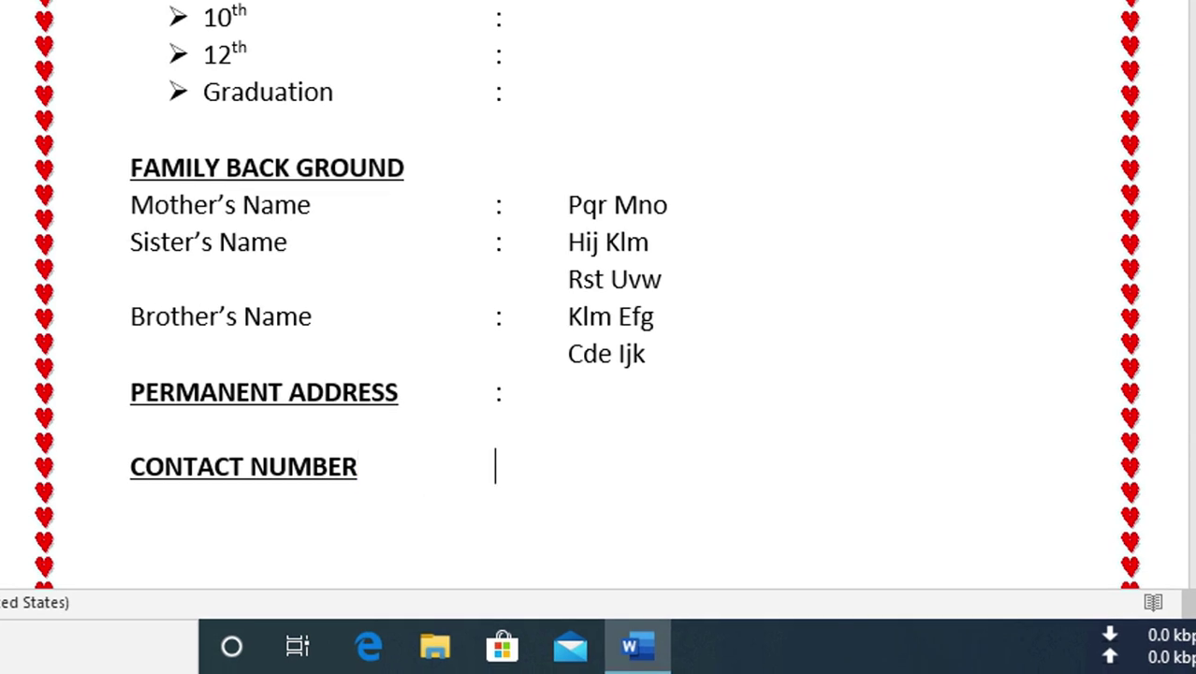
type(":")
key("Tab")
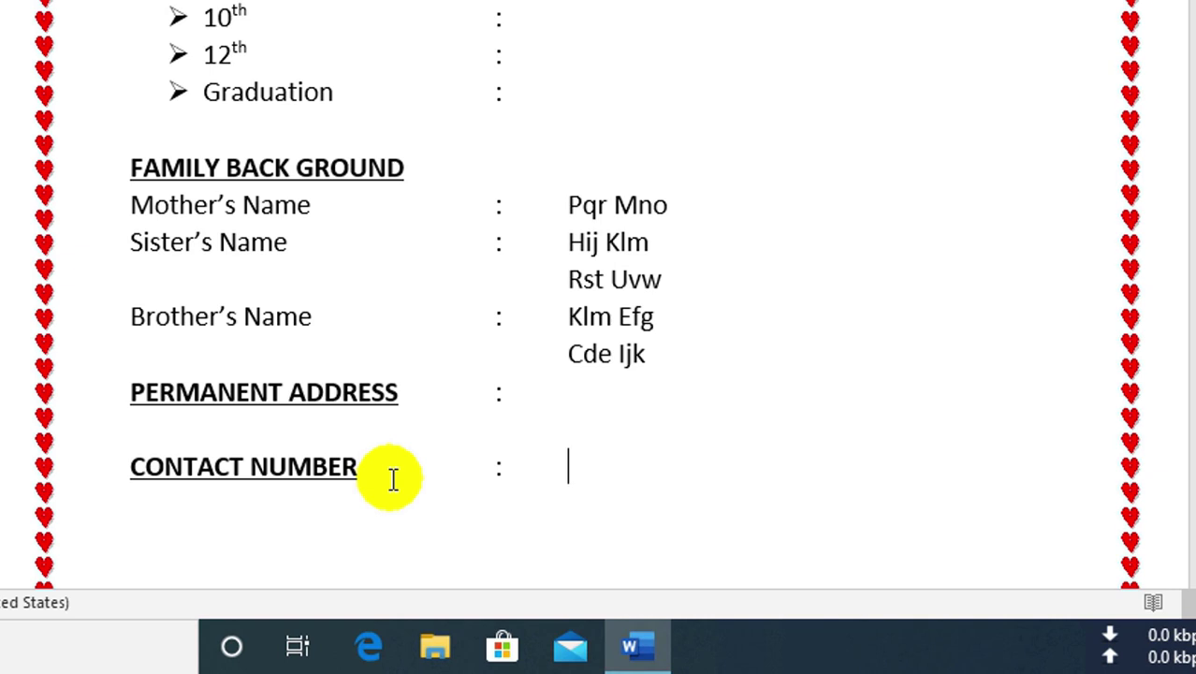
- Enter two comma-separated phone numbers with country codes after the CONTACT NUMBER colon
type("+91")
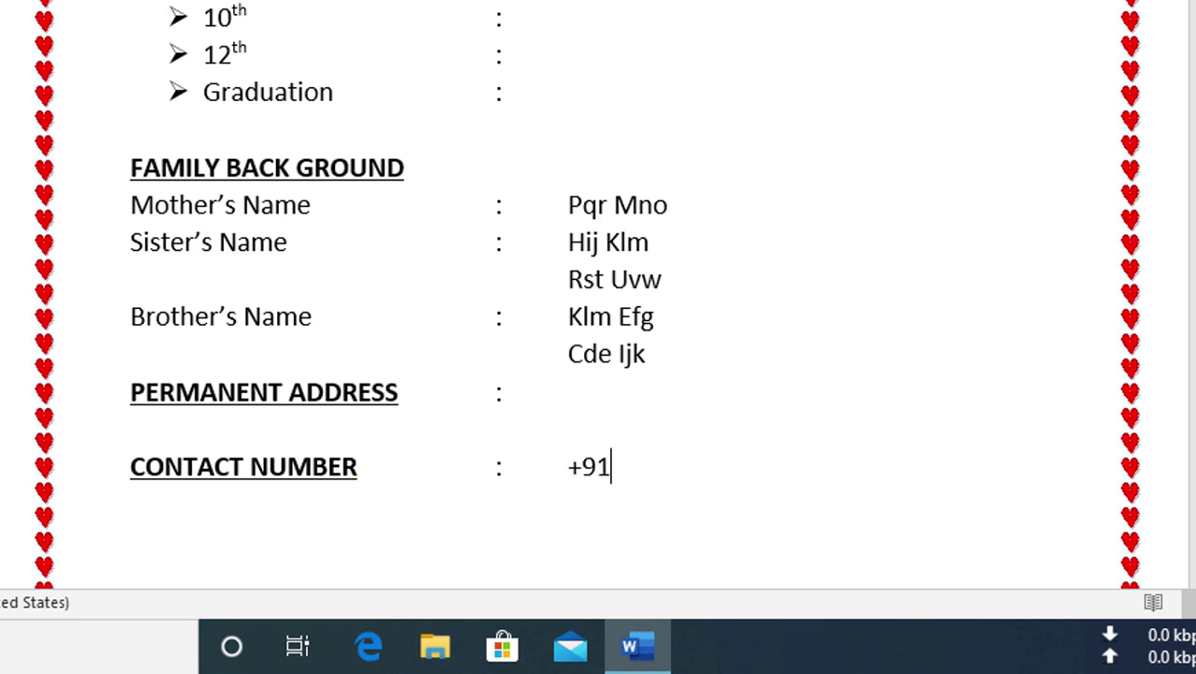
type("1234567890")
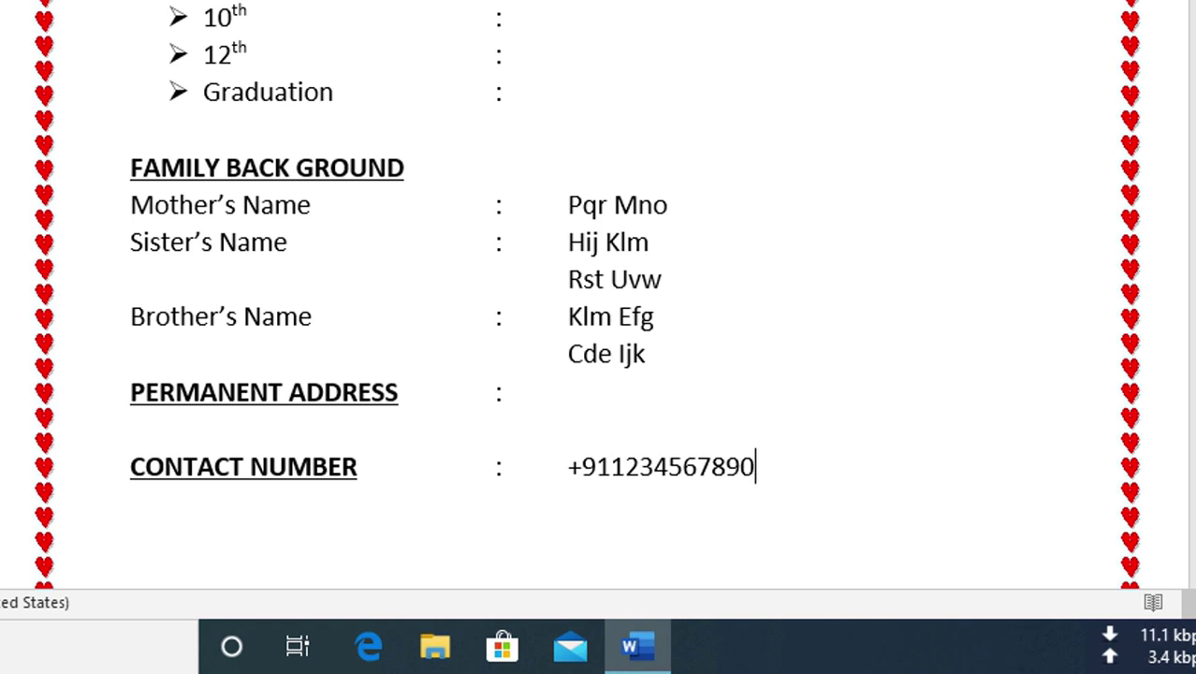
type(", 91987")
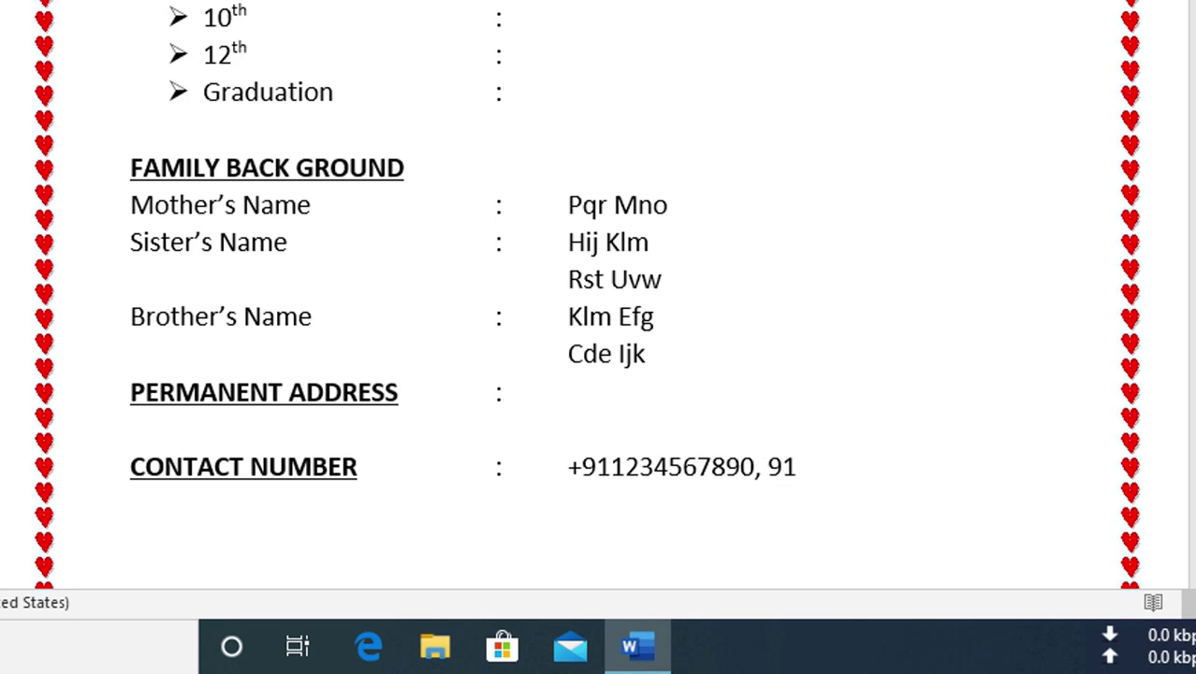
type("654321")
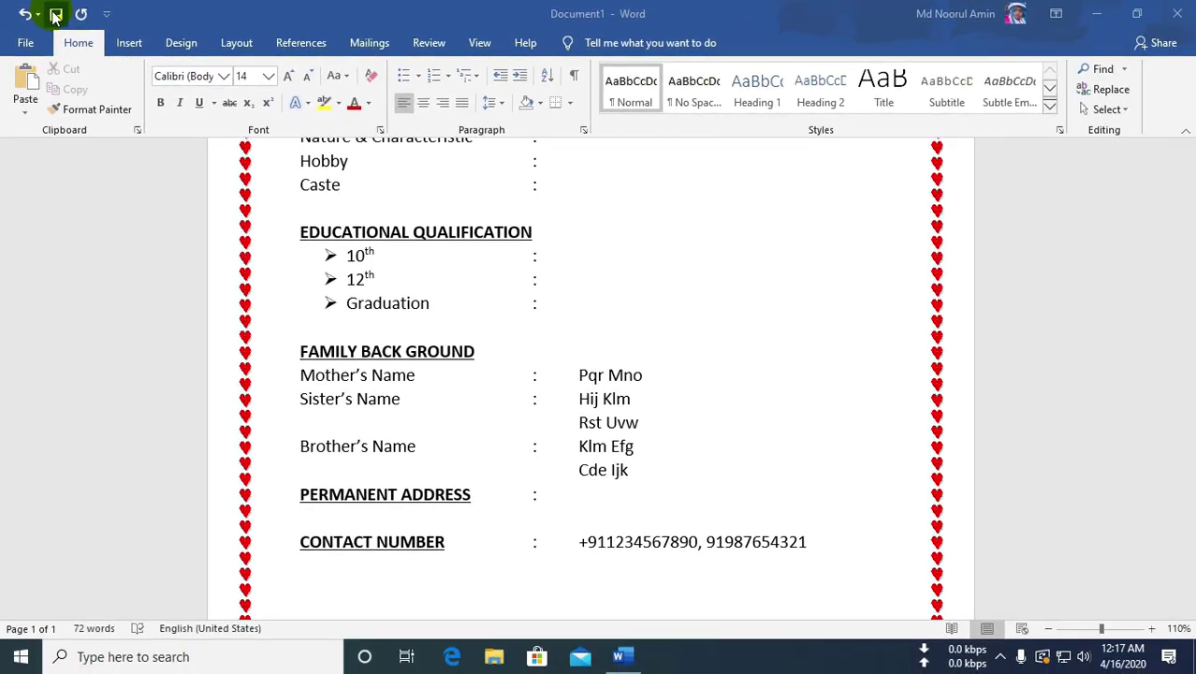
- Save the document as Biodata in .docx format in the Desktop folder
left_click(56, 14)
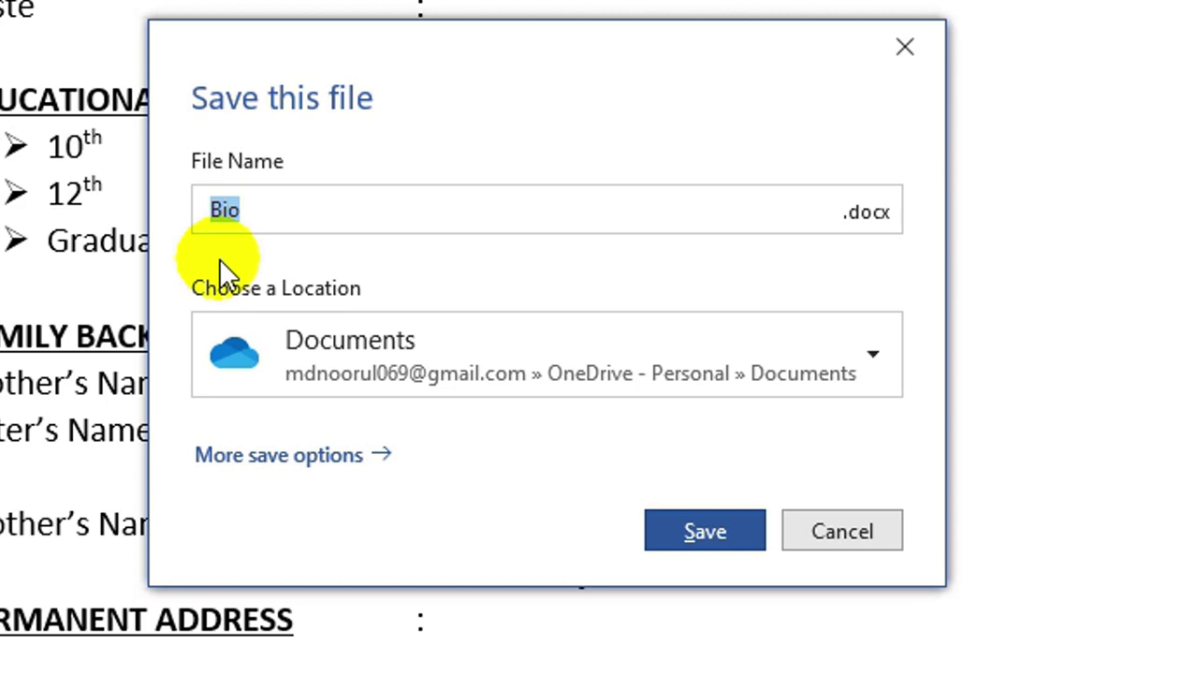
type("Bio")
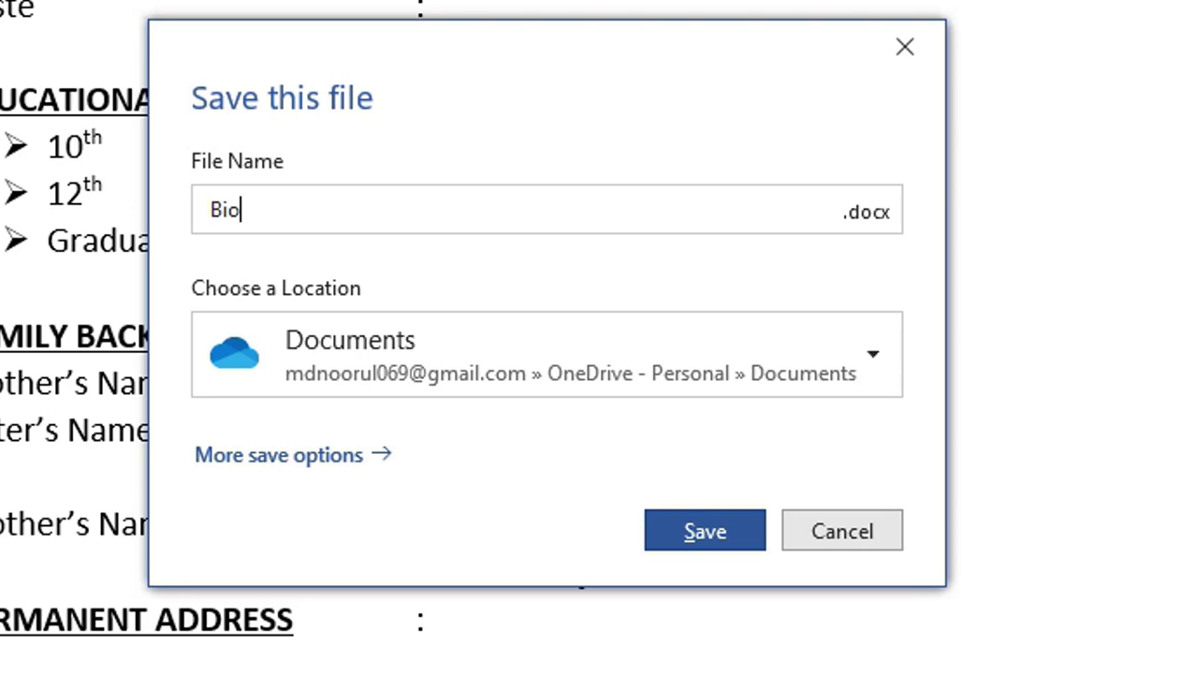
type("data")
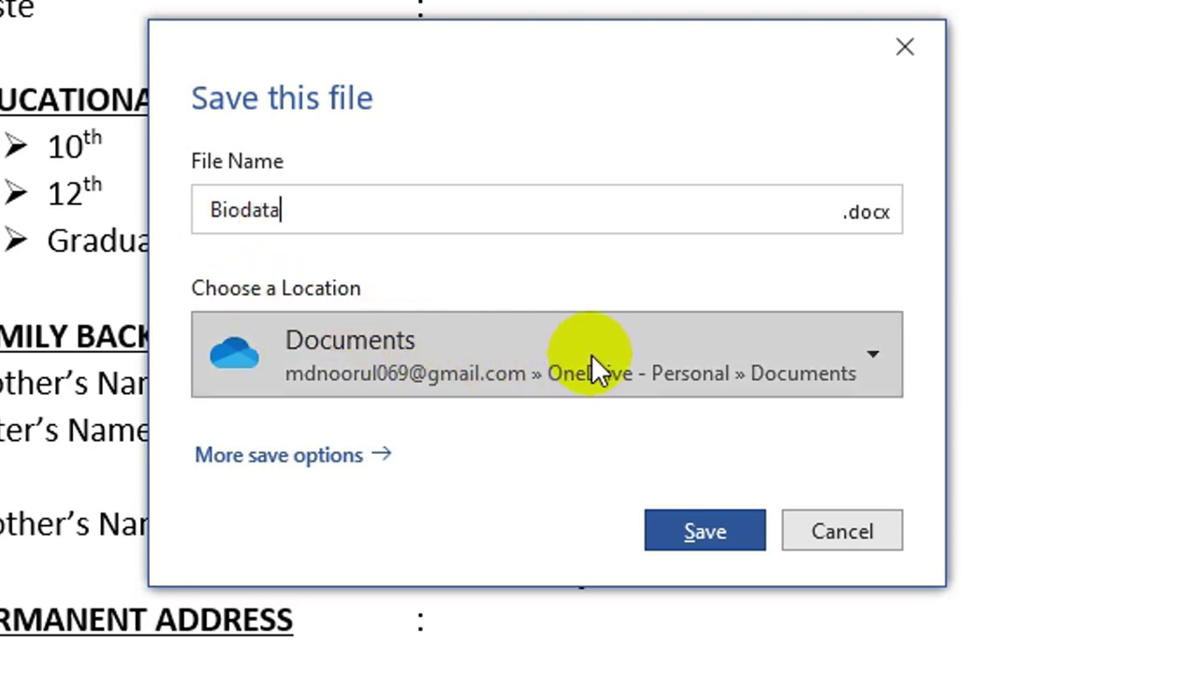
left_click(594, 363)
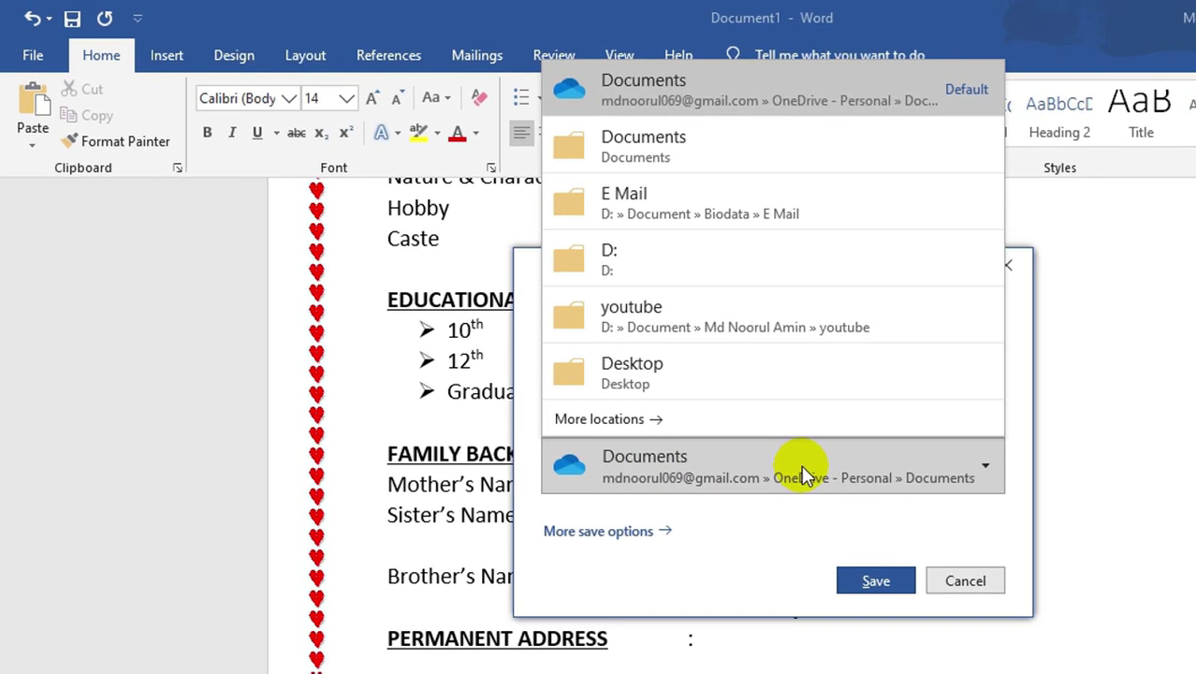
left_click(661, 369)
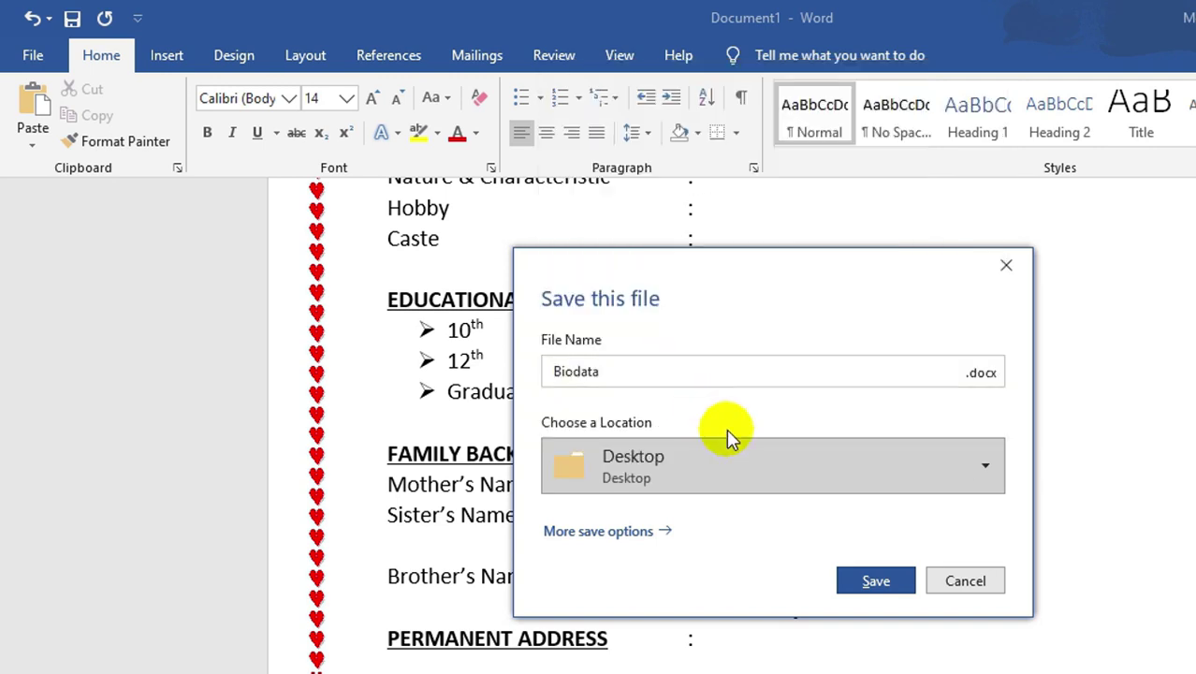
left_click(877, 583)
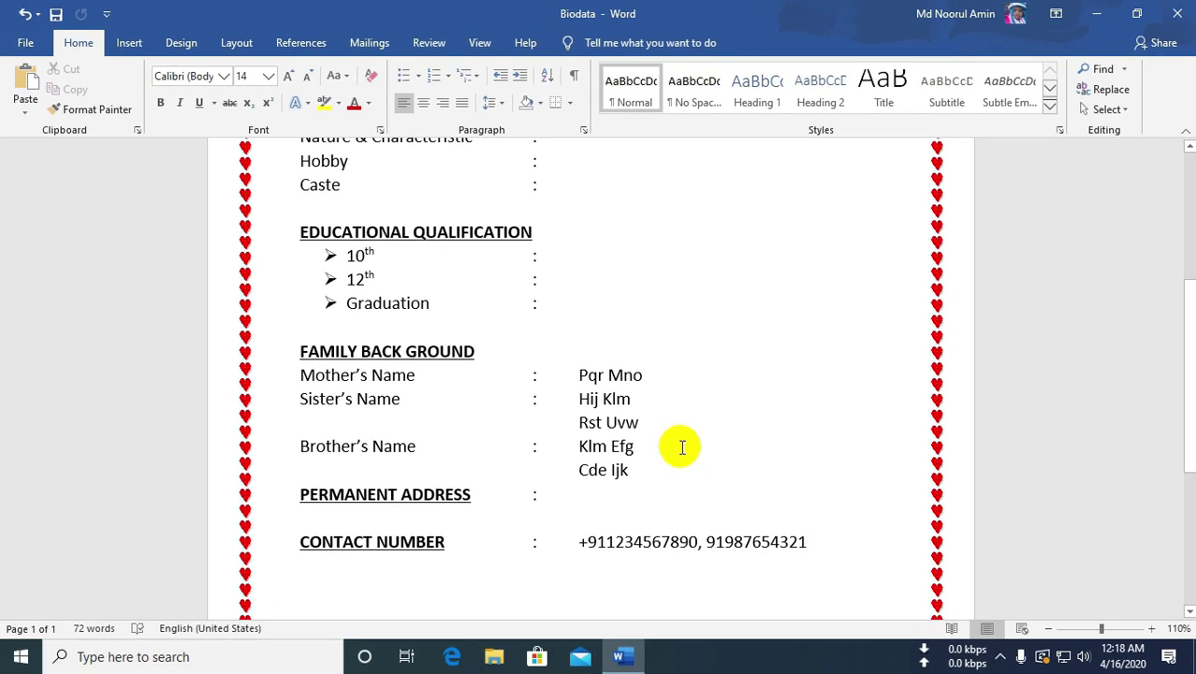
- Close the document, reopen the Biodata file from the desktop to check it, and close it again
left_click(1173, 17)
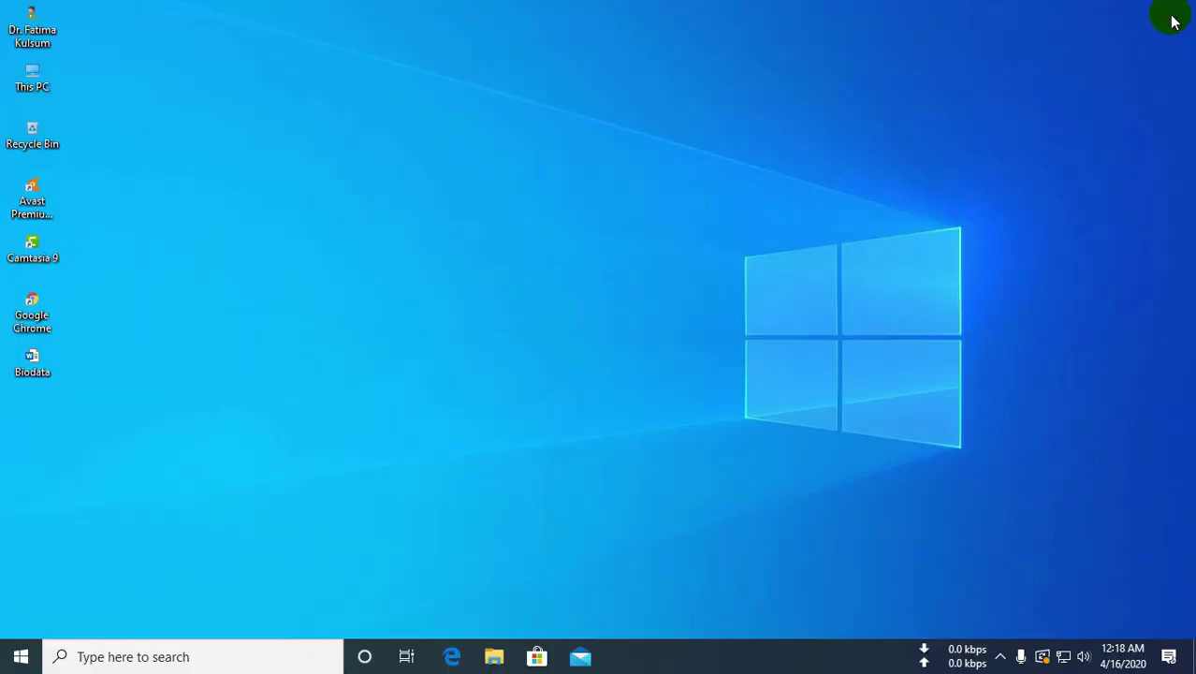
double_click(37, 372)
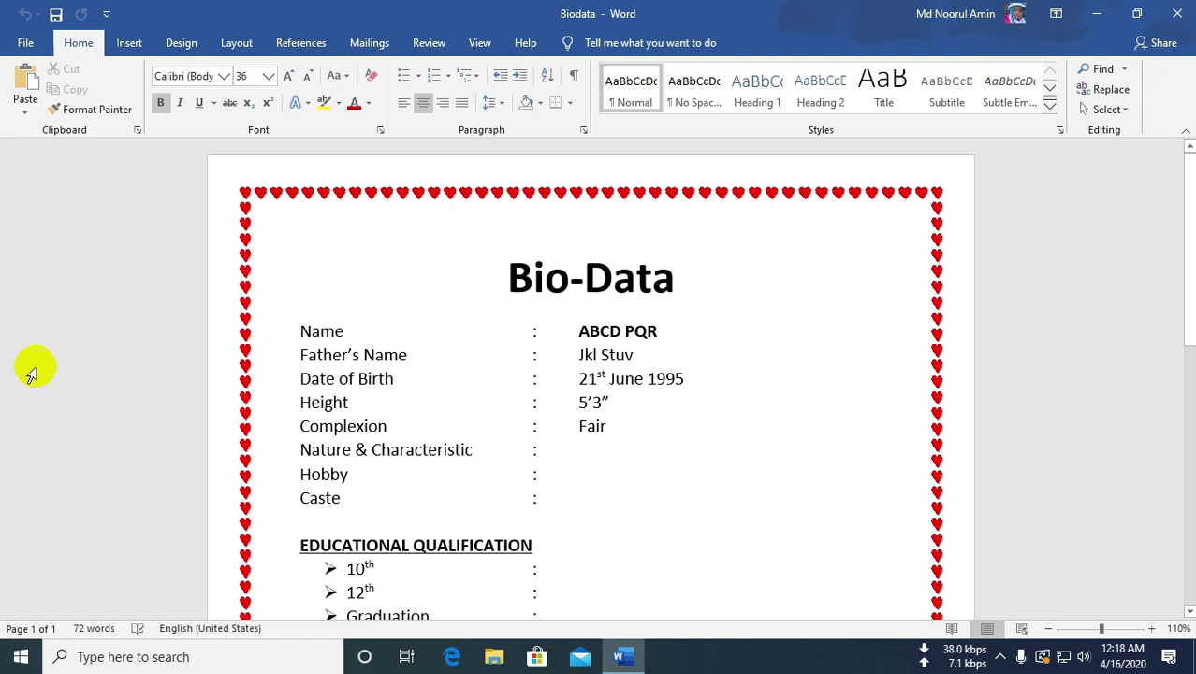
left_click(1178, 19)
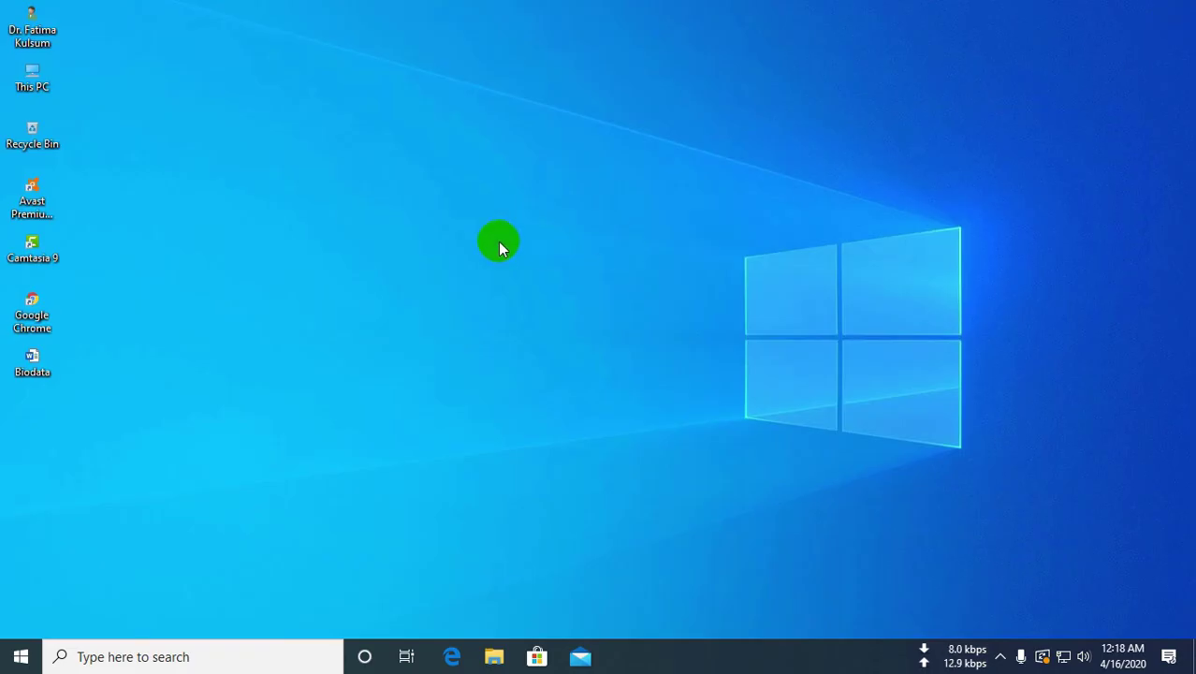